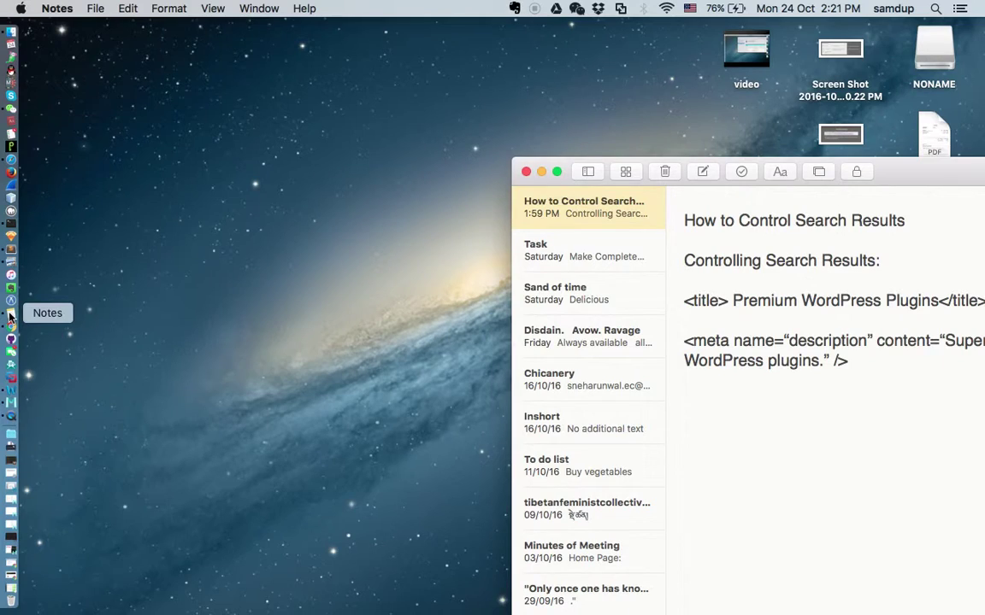
Step: Start a new note in an enlarged window and type 'Hi there,' followed by a self-introduction
key("super+n")
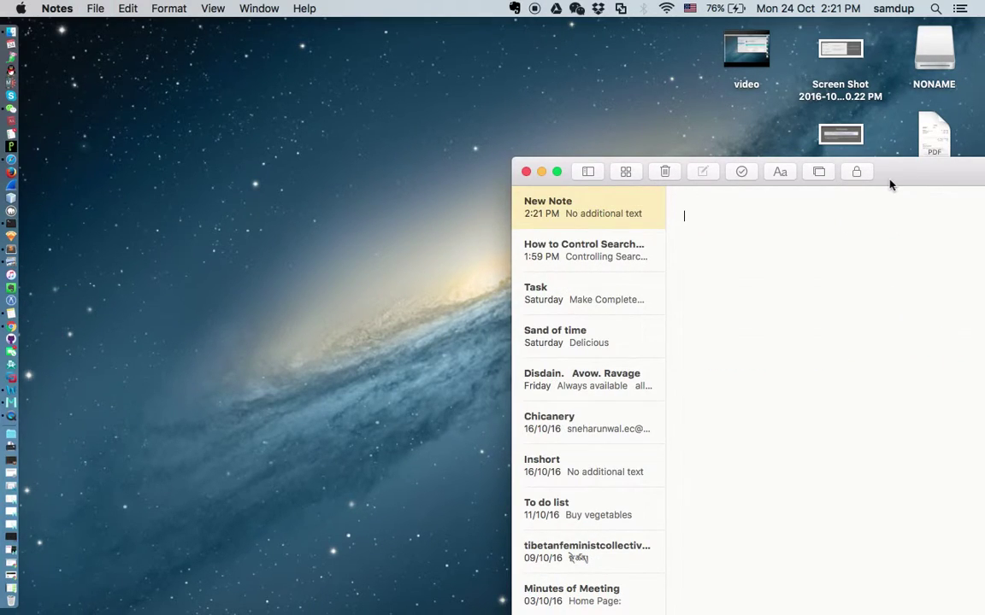
double_click(569, 178)
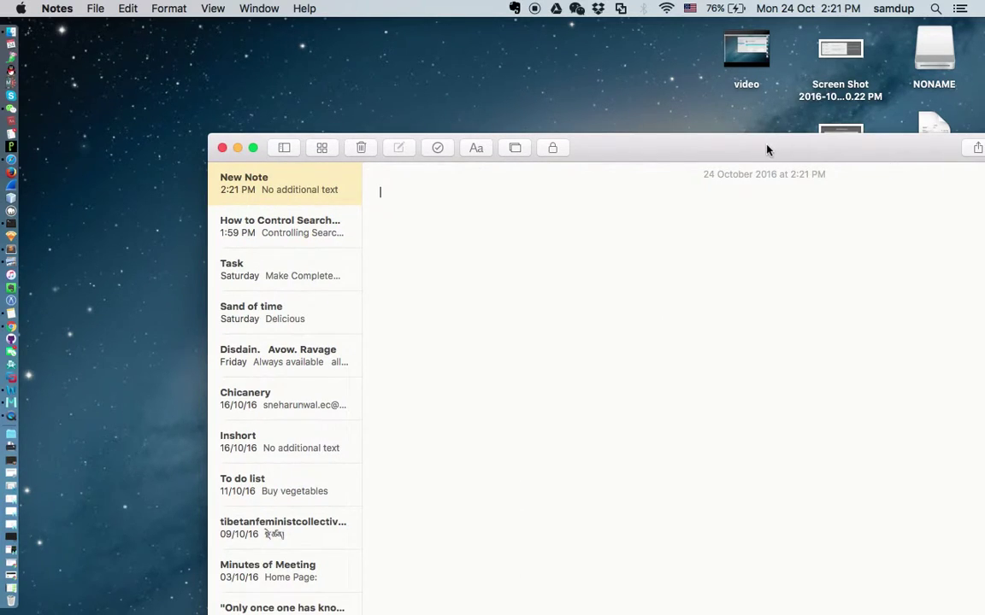
left_click_drag(767, 149, 646, 122)
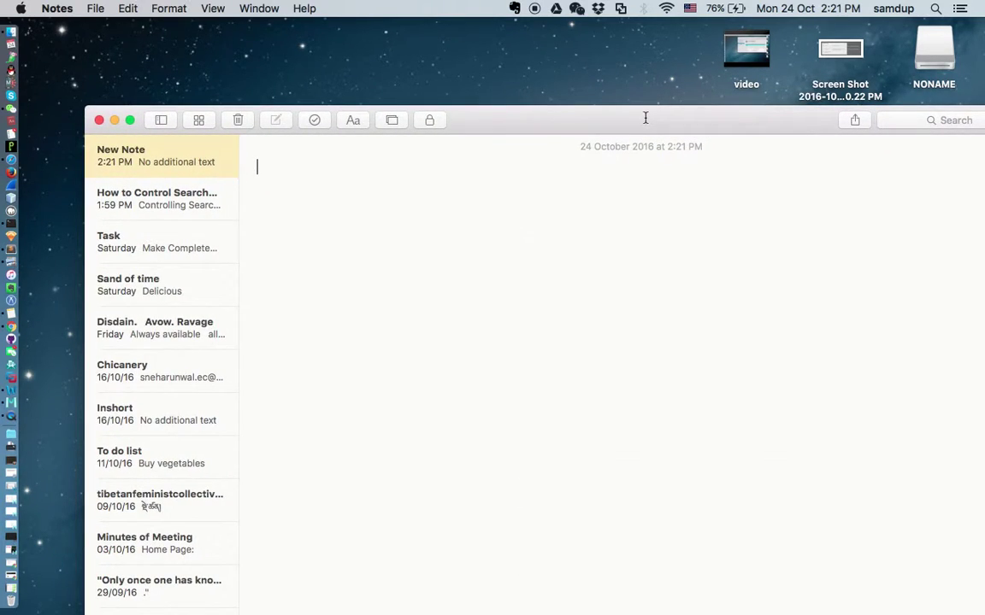
type("Hi")
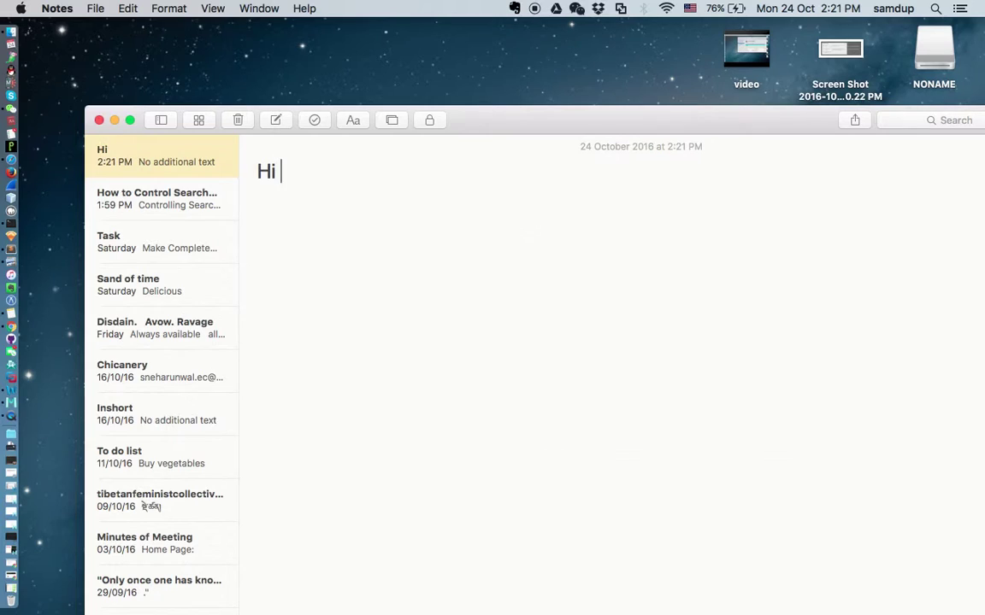
type(" there,   ")
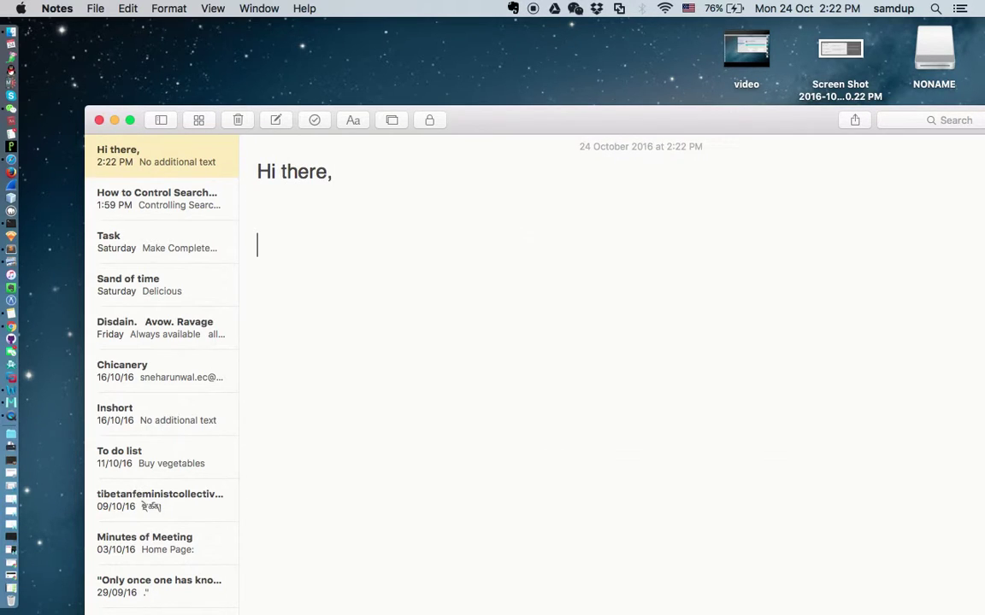
type("I am Samdup. T")
Step: Add the line 'Today I am going to teach you how to format a', fixing typos
key("BackSpace")
key("BackSpace")
key("Return")
type("Today I am going t")
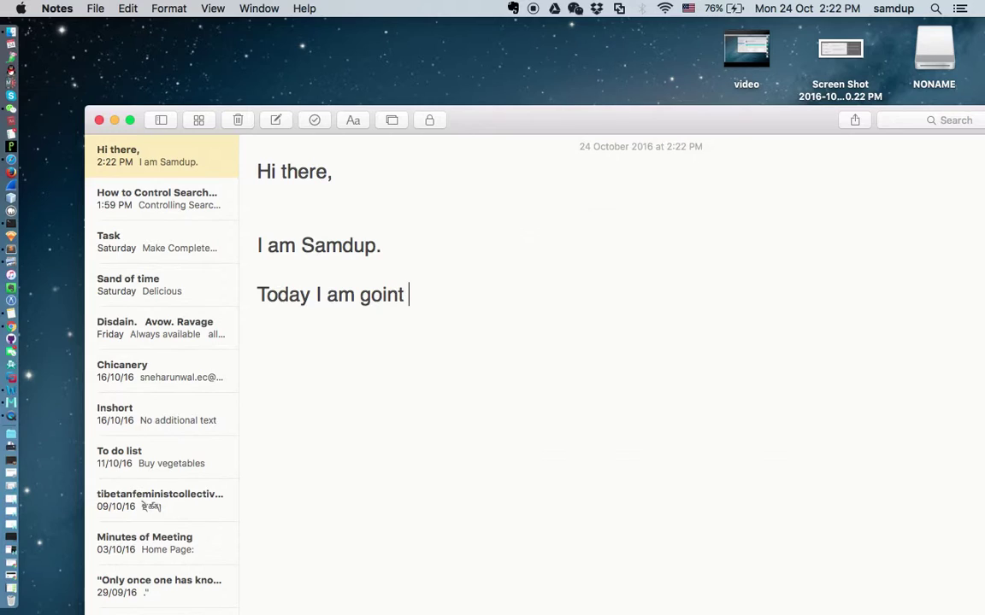
key("BackSpace")
type("going")
key("BackSpace")
type("to")
type(" teach you how")
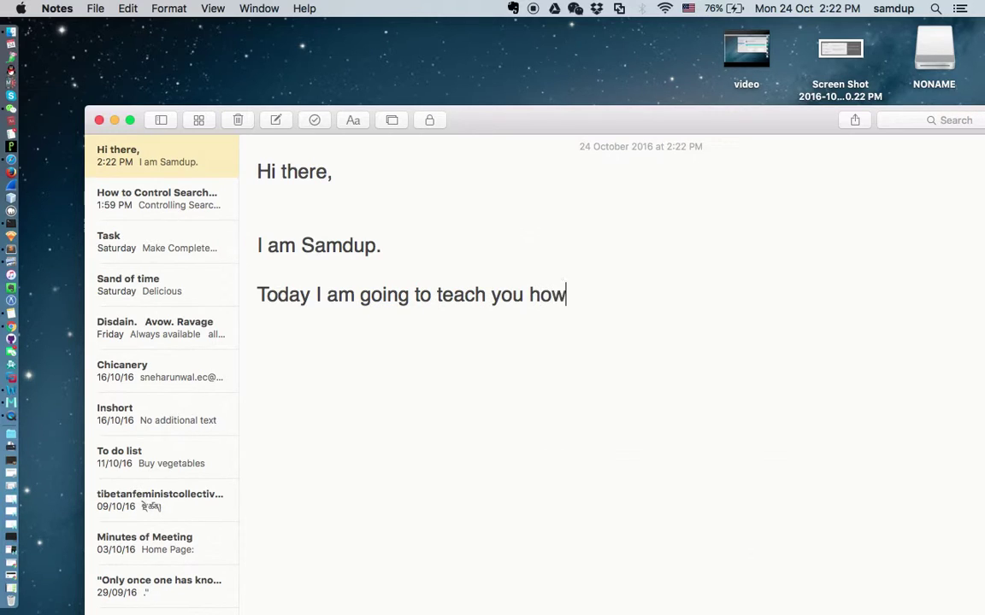
type("to format aHard")
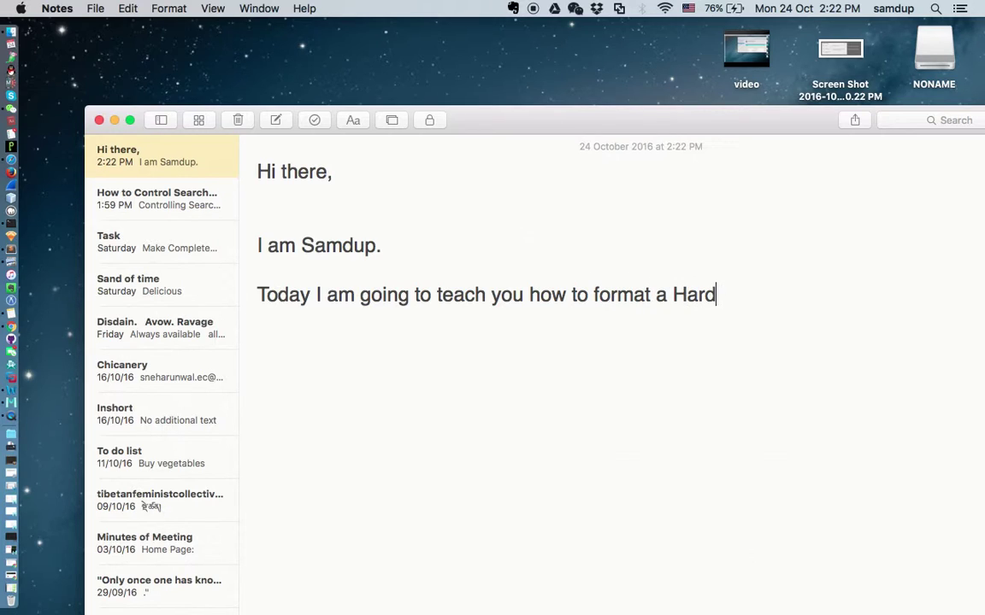
type("D")
Step: Continue with formatting an external hard-drive, pen drive or USB so Mac, linux and window recognize it
key("BackSpace")
key("BackSpace")
key("BackSpace")
key("BackSpace")
key("BackSpace")
key("BackSpace")
type("n ente")
key("BackSpace")
key("BackSpace")
key("BackSpace")
type("xternal hard")
type("o")
key("BackSpace")
type("-drive orsome pen")
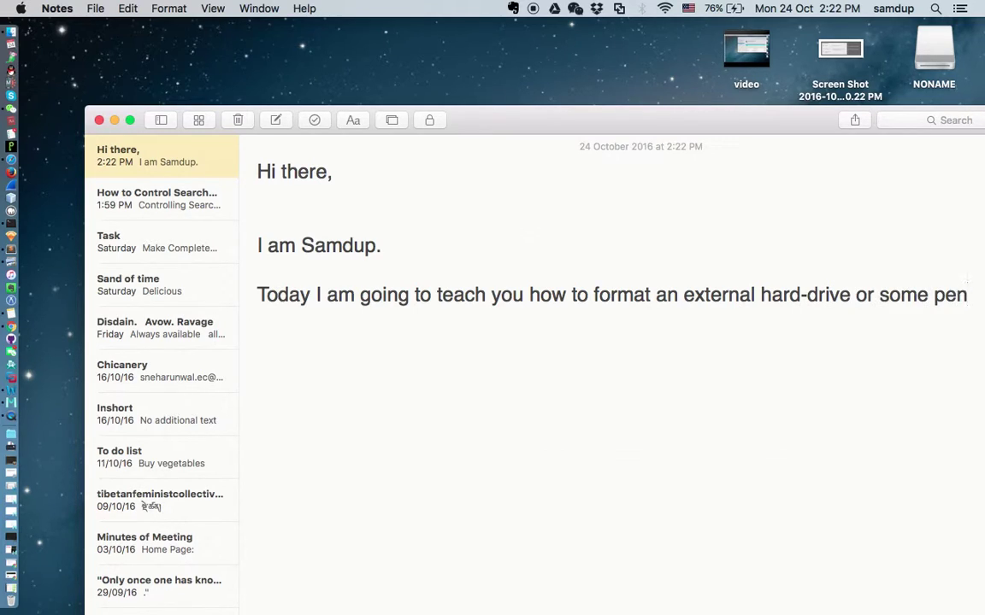
type("d")
type("rives ")
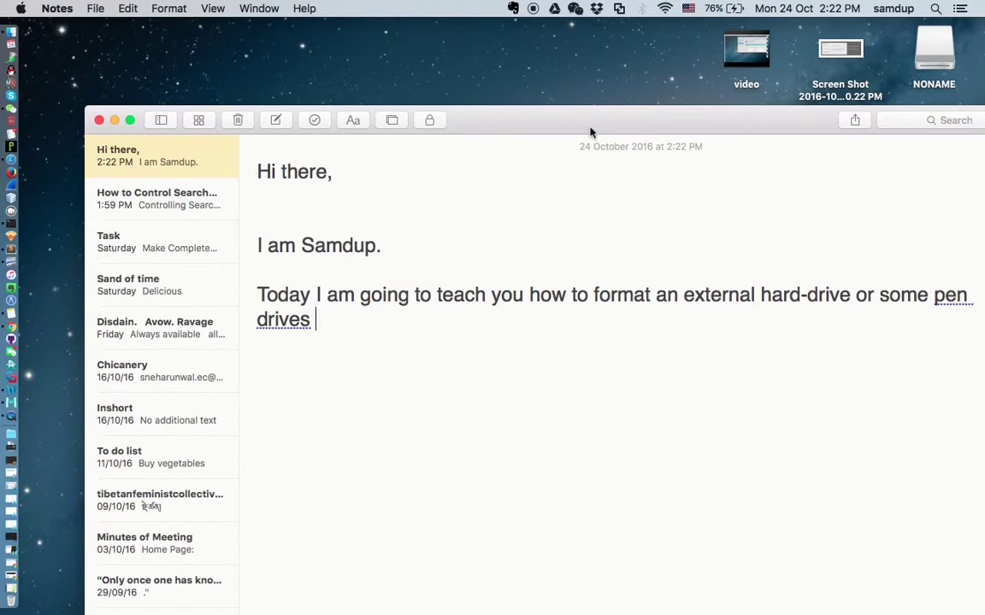
type("or USB on yourmac ")
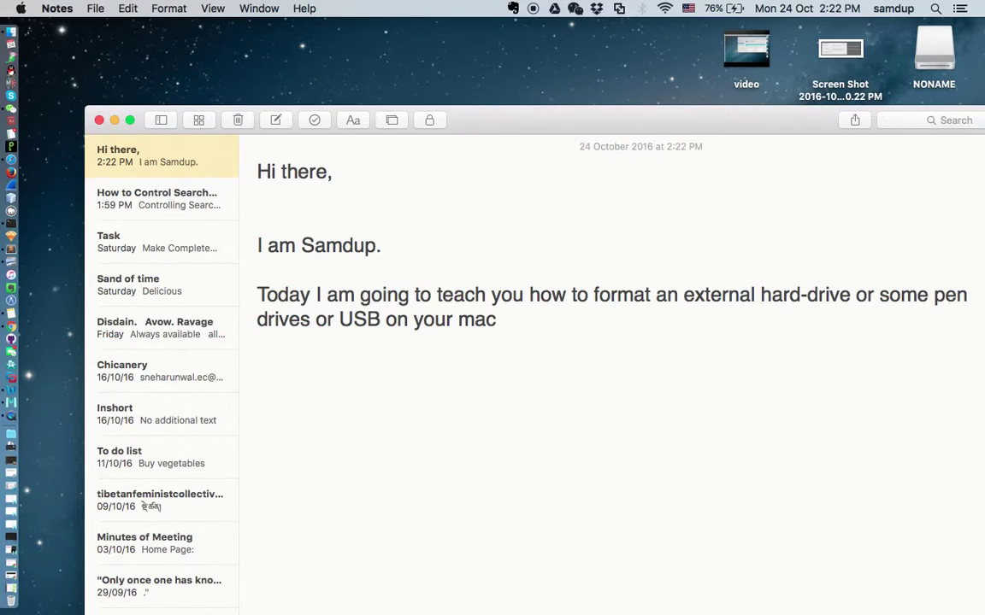
type(". and")
key("BackSpace")
key("BackSpace")
key("BackSpace")
type("And the dev")
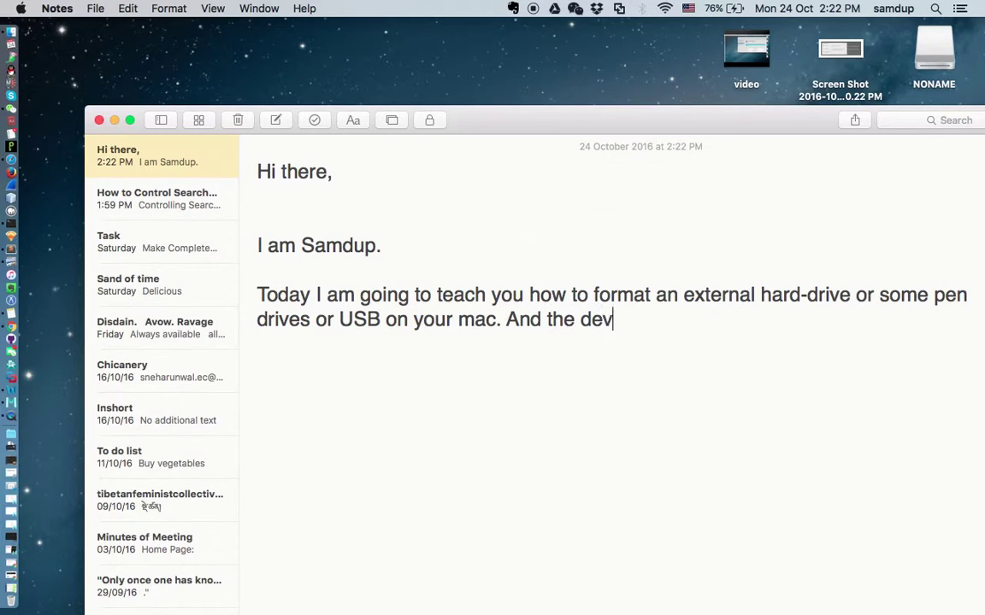
type("ice could be recognized and used ")
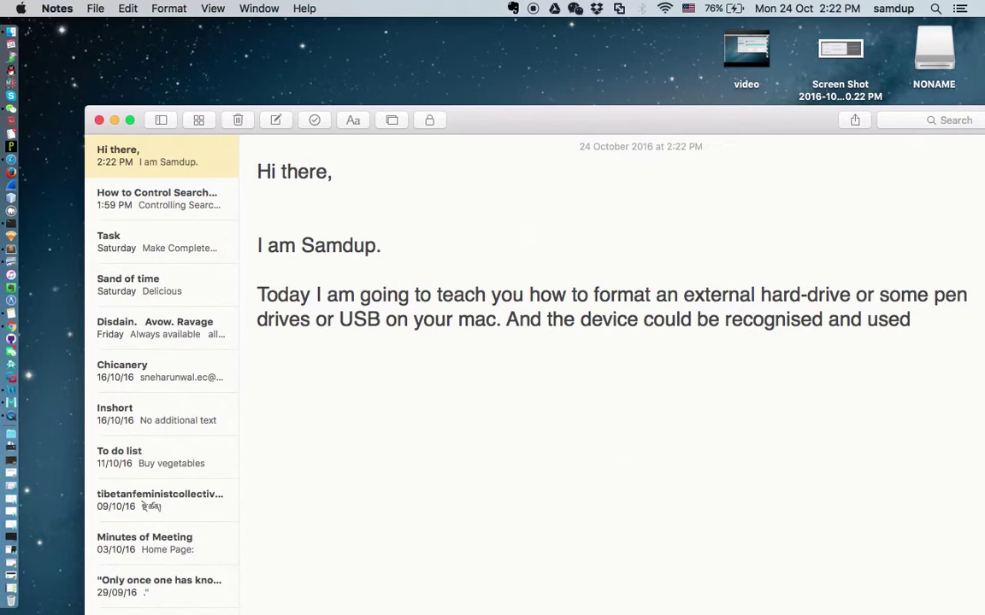
type("on Mac,")
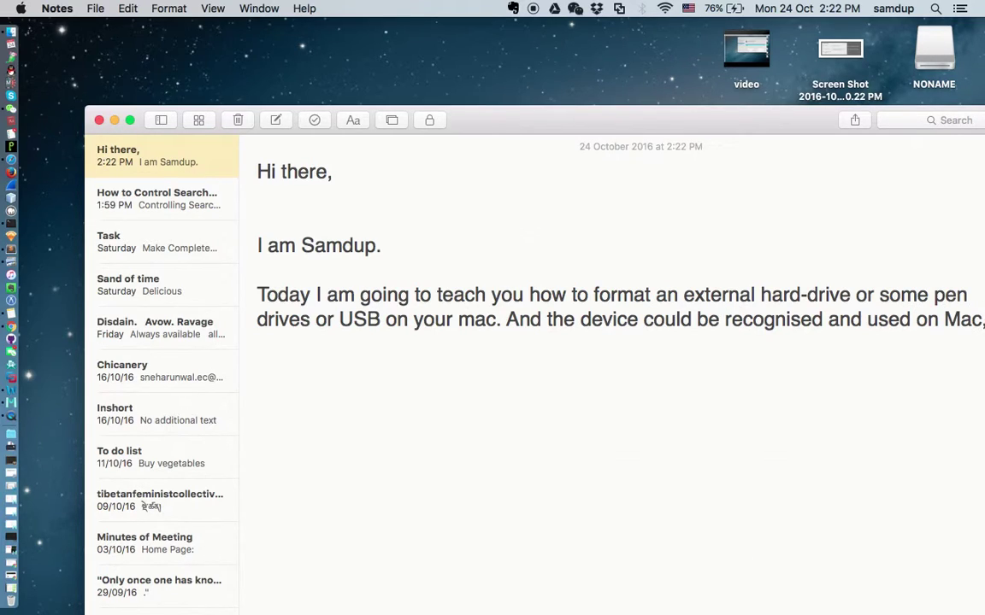
type(" linux and w")
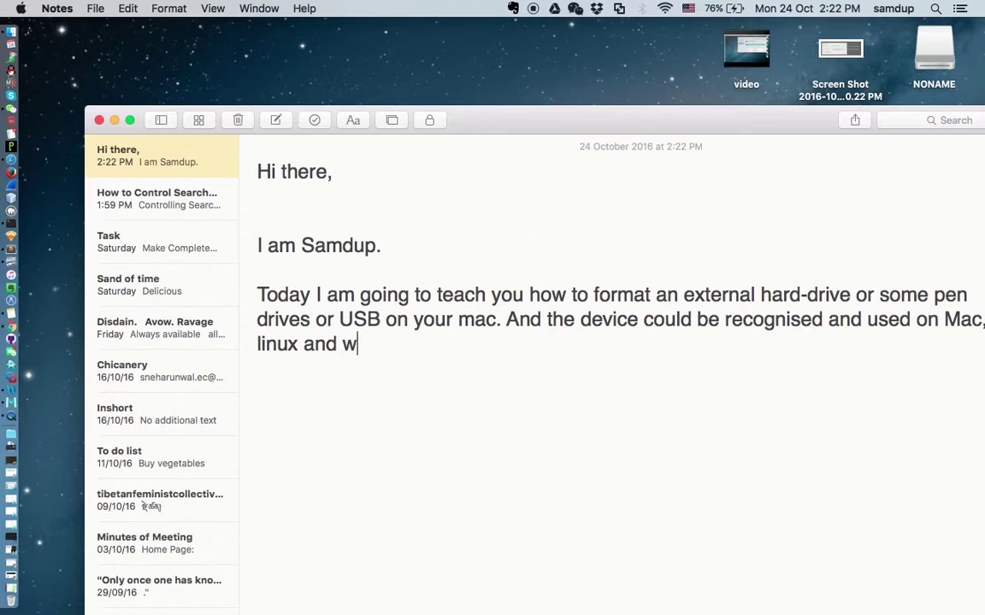
type("indow etc..")
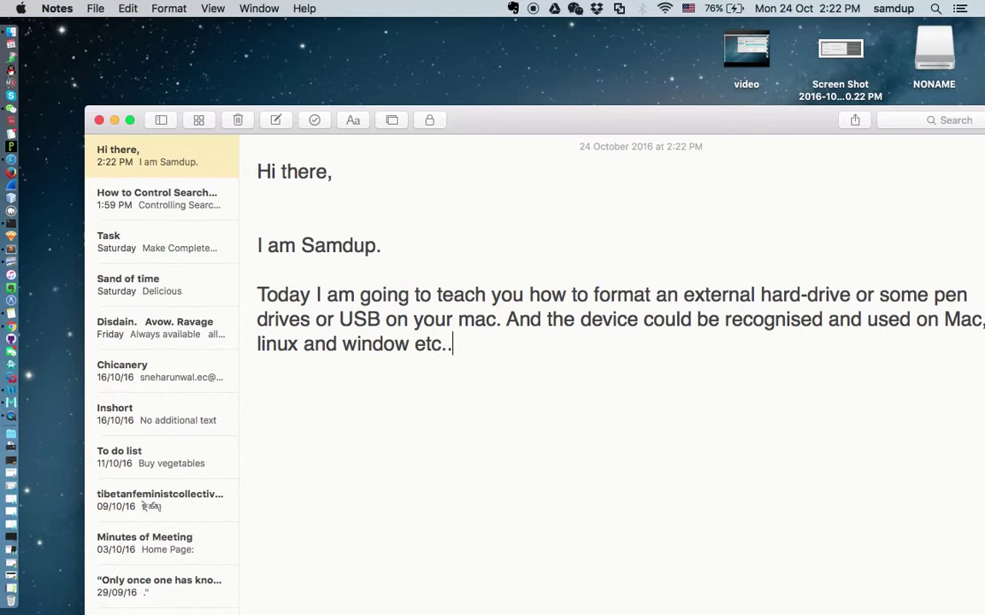
type("Because I have been")
Step: Write 'Because I had faced many difficulties that my USB can't use on other system like window or linux etc..'
key("BackSpace")
key("BackSpace")
key("BackSpace")
key("BackSpace")
key("BackSpace")
key("BackSpace")
key("BackSpace")
key("BackSpace")
key("BackSpace")
key("BackSpace")
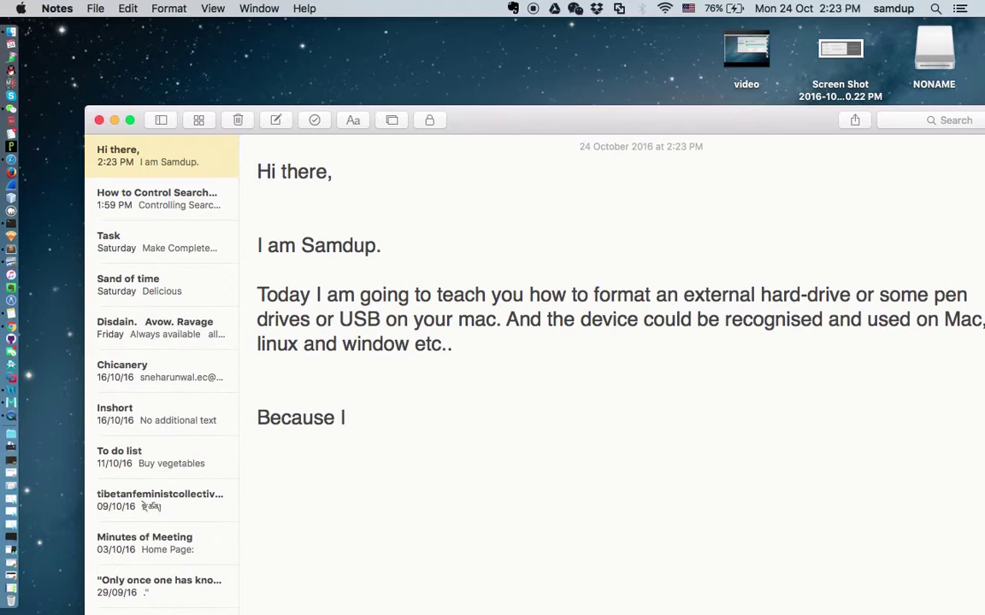
type("had face")
key("BackSpace")
type("d lo")
key("BackSpace")
key("BackSpace")
key("BackSpace")
type("many")
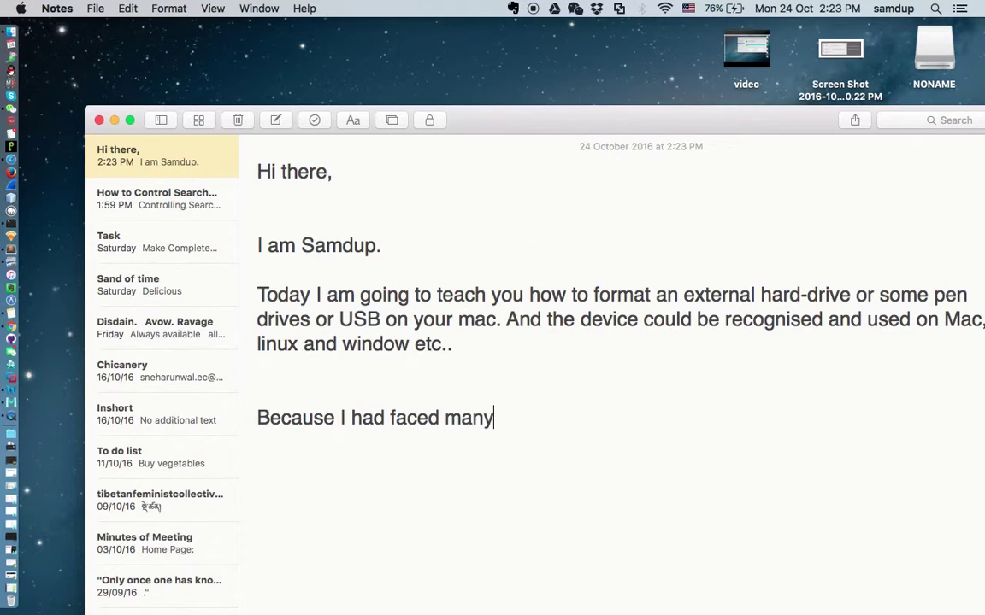
type("difficulties that")
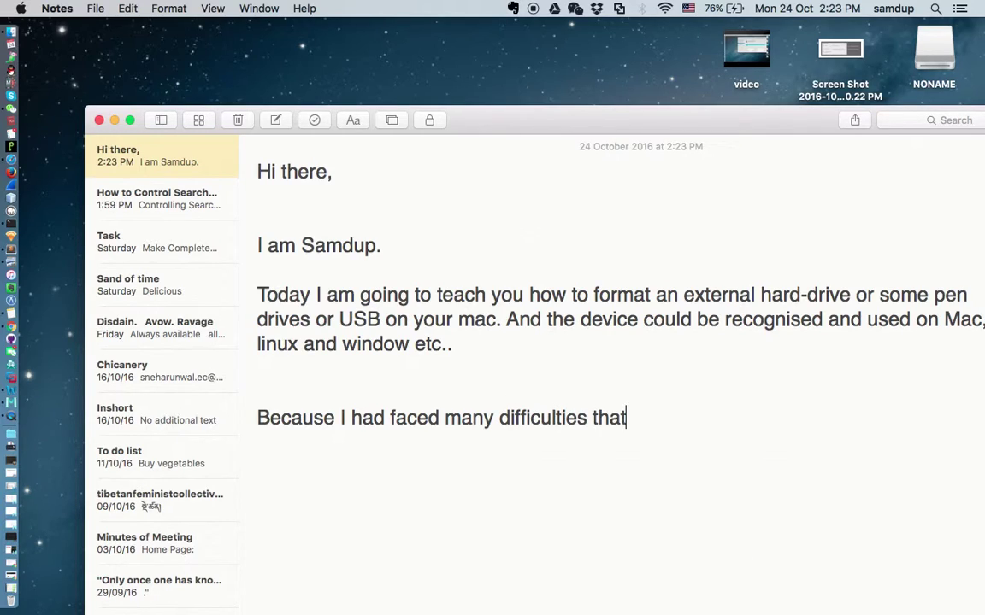
type(" my ")
type("dev")
key("BackSpace")
key("BackSpace")
key("BackSpace")
type("USB c")
key("BackSpace")
type("can’t ")
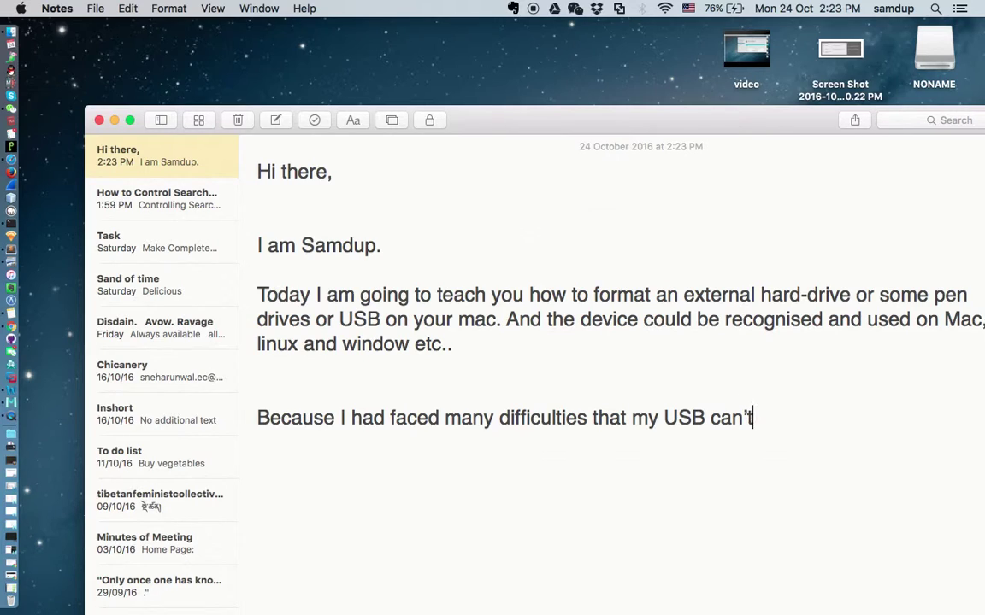
type("use on other system l")
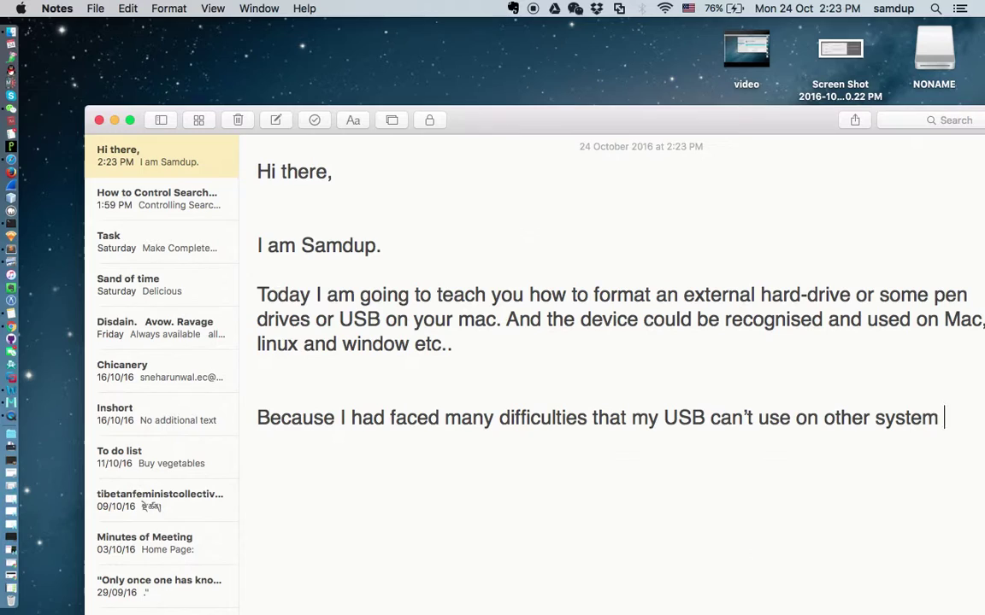
type("ike window ")
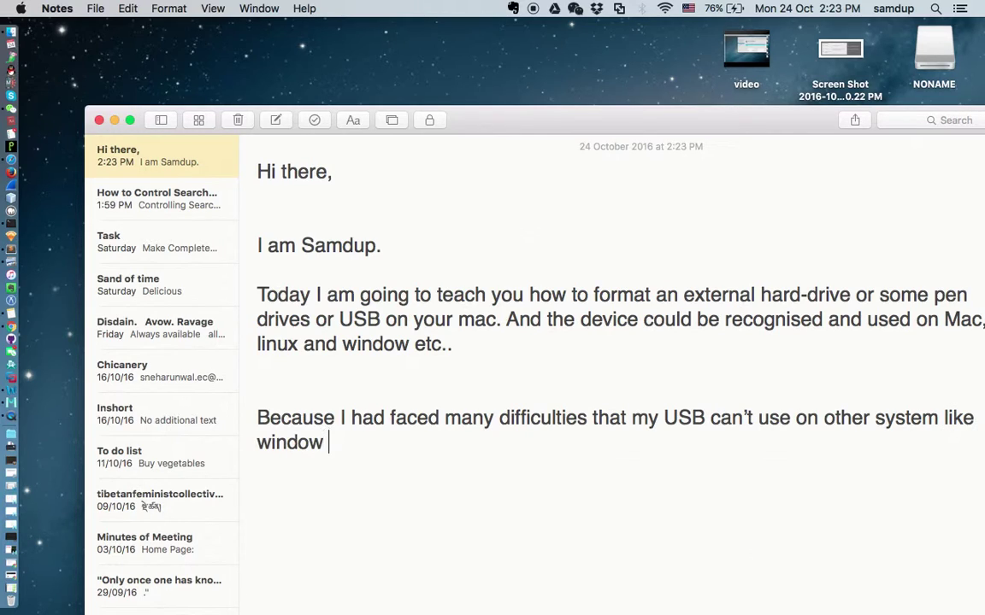
type("or linux etc..  ")
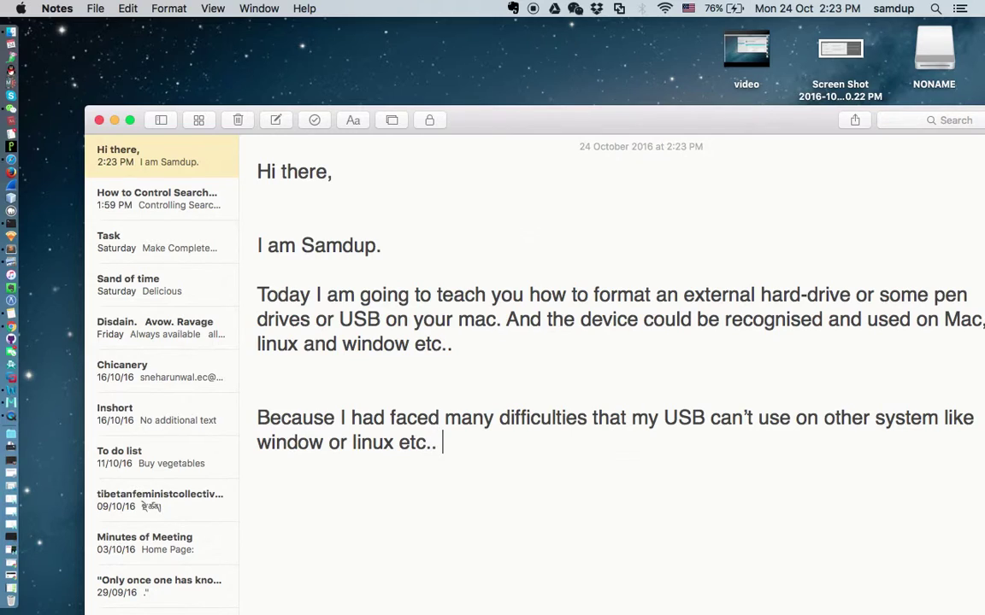
type("I know ma")
Step: Add 'even after I choose the file format from disk utility option like see here...'
key("BackSpace")
key("BackSpace")
key("BackSpace")
key("BackSpace")
key("BackSpace")
key("BackSpace")
key("BackSpace")
key("BackSpace")
key("BackSpace")
type("even after I choose the file format from disk")
key("BackSpace")
type("u")
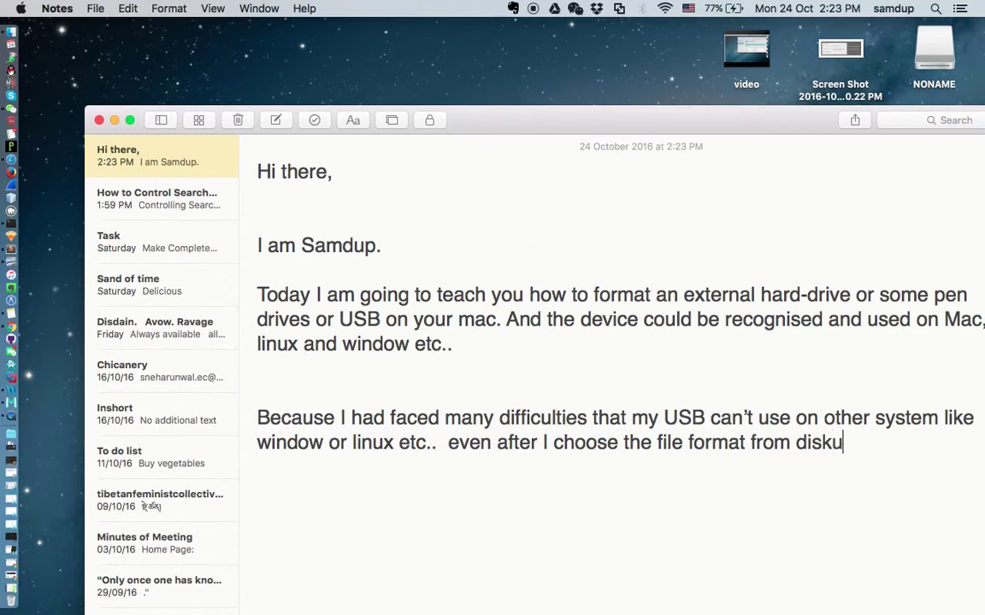
key("BackSpace")
type("utility option like see")
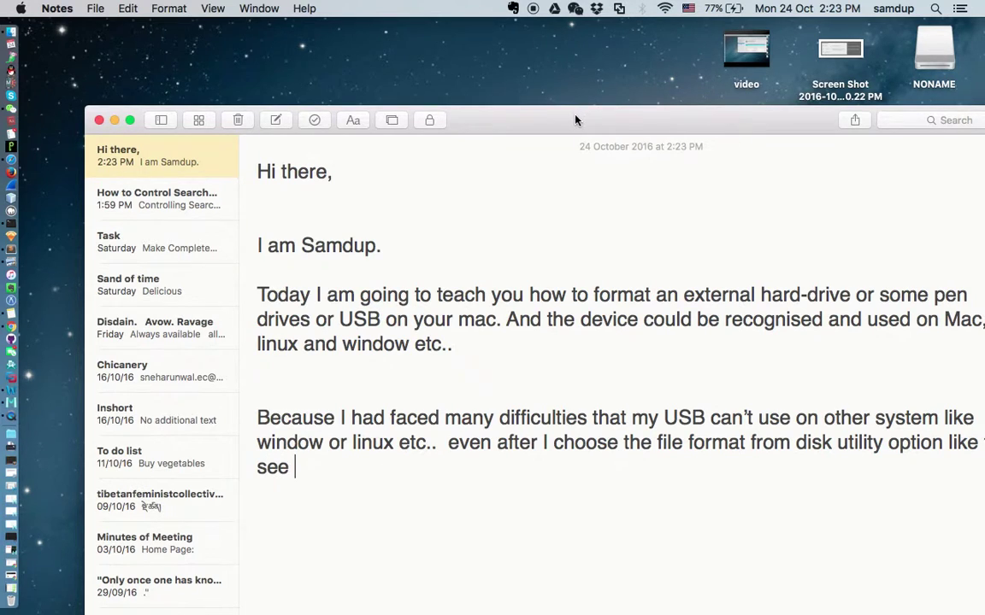
left_click_drag(576, 118, 524, 104)
type("here...")
Step: Launch Disk Utility through Spotlight and move its window up-left
key("super+space")
type("disk")
key("Return")
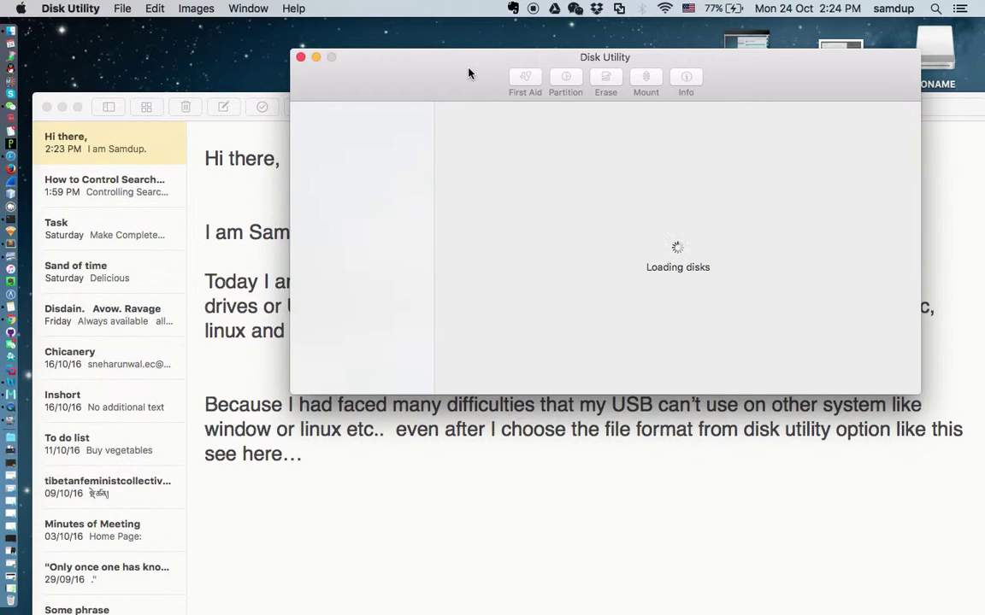
left_click_drag(469, 73, 436, 58)
Step: Open Erase for the hp v220w Media disk with MS-DOS (FAT) format, keeping the note alongside
left_click(332, 199)
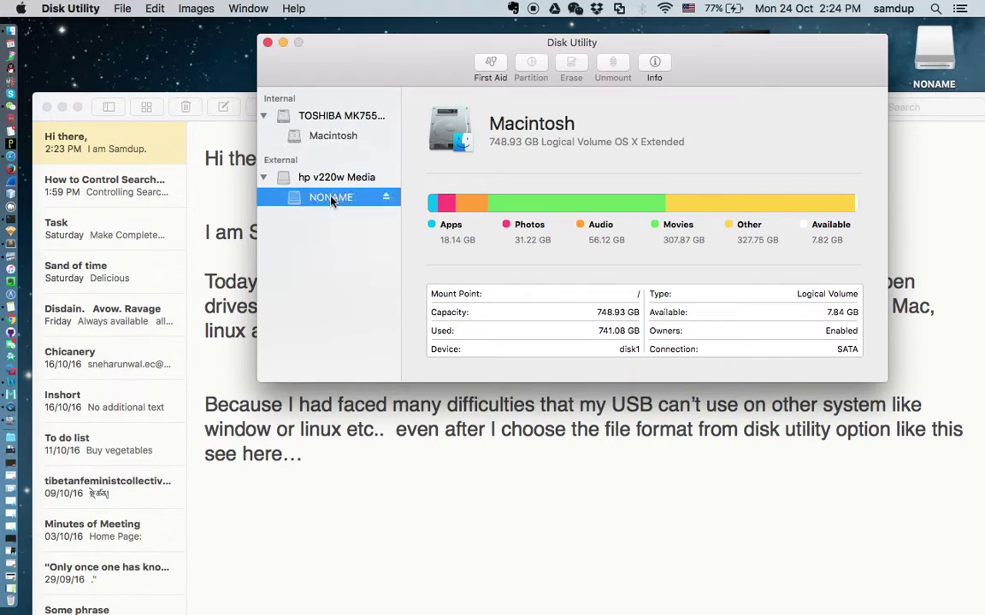
left_click(333, 179)
left_click(571, 63)
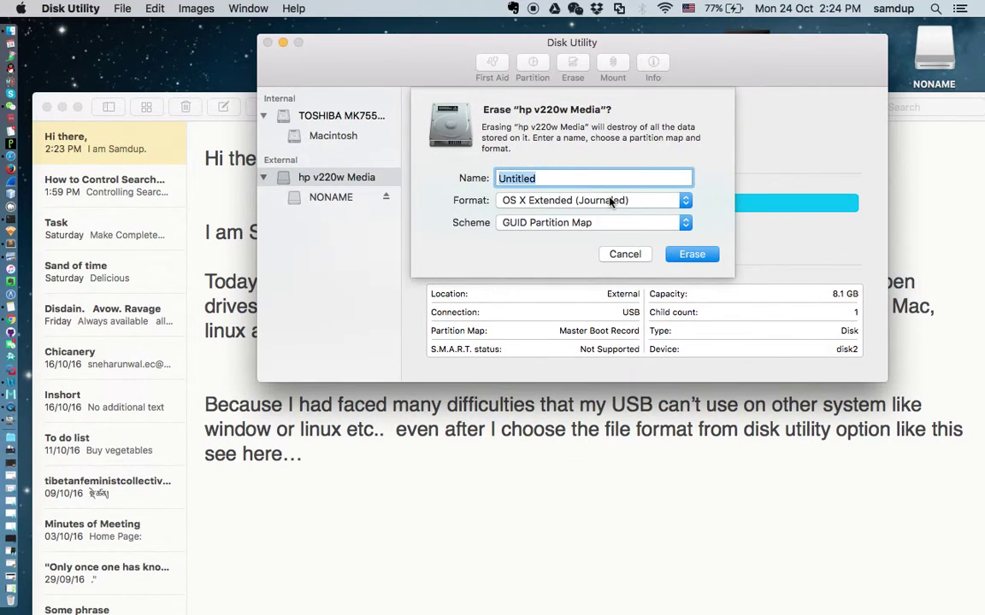
left_click(610, 200)
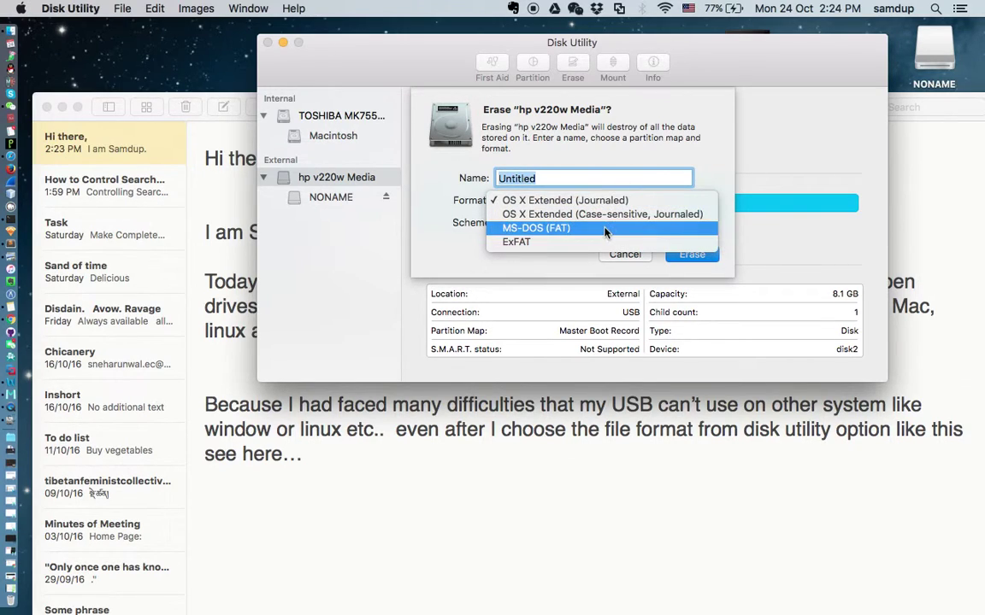
left_click(604, 225)
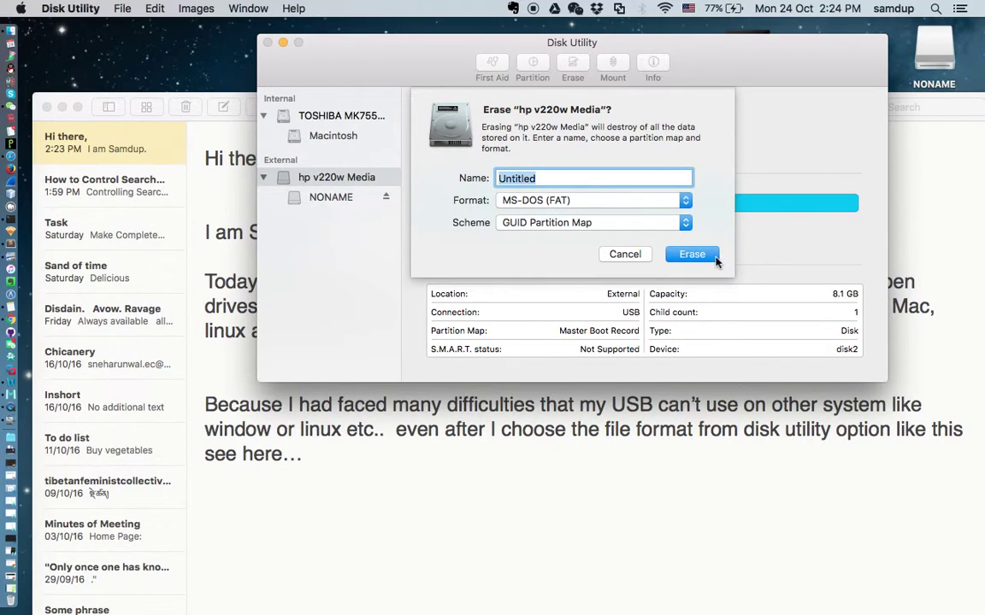
left_click(586, 494)
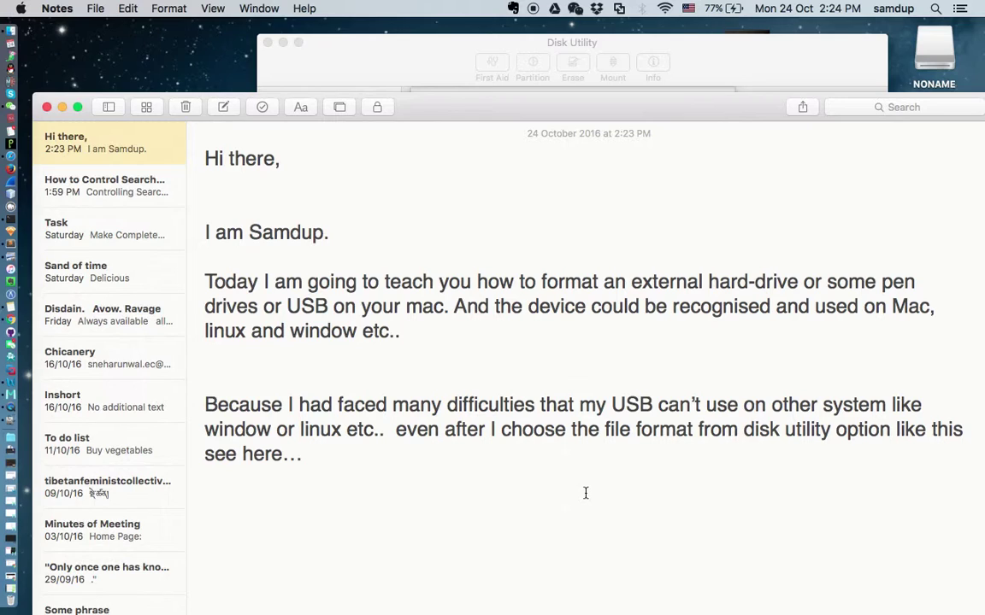
left_click(751, 88)
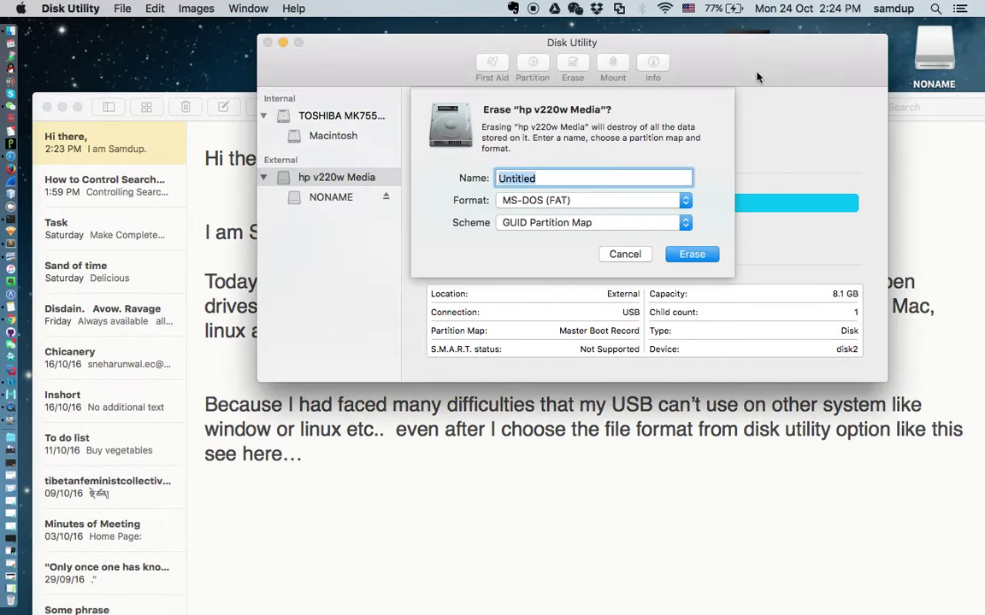
left_click(440, 548)
Step: Add 'I chose FAT but it's not working..' and begin 'So after doing some research on google..'
type("I chose FAT but it's not working..")
key("Return")
key("Return")
type("So after doin")
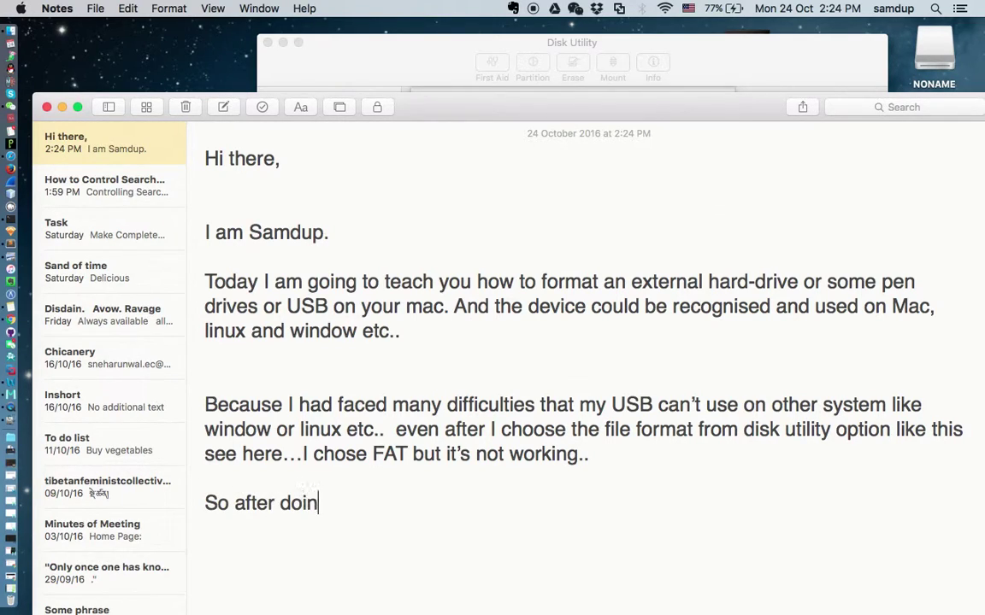
type("g some research on google.. I cam")
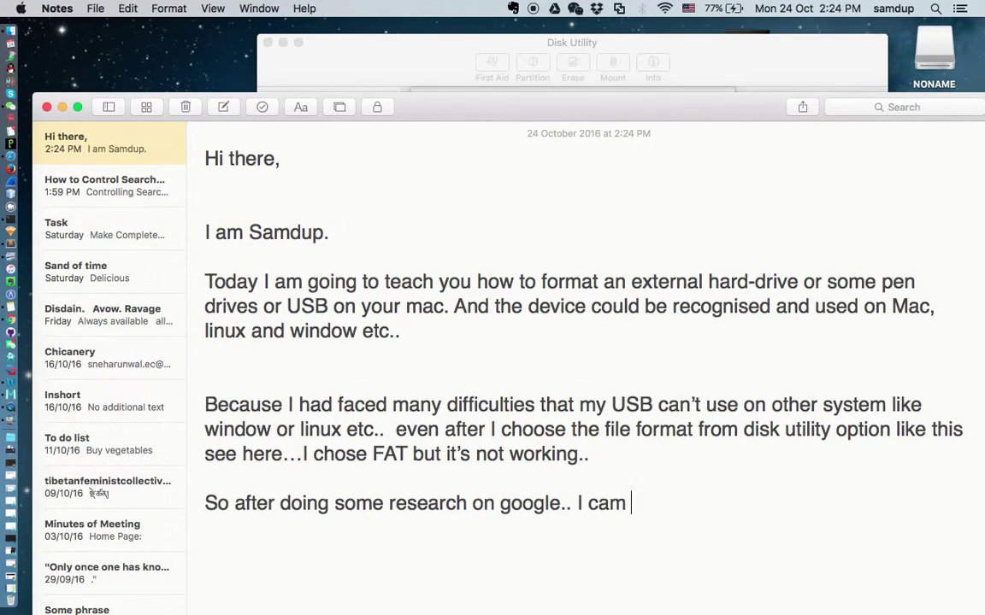
key("BackSpace")
type("e toknow the")
type("t t")
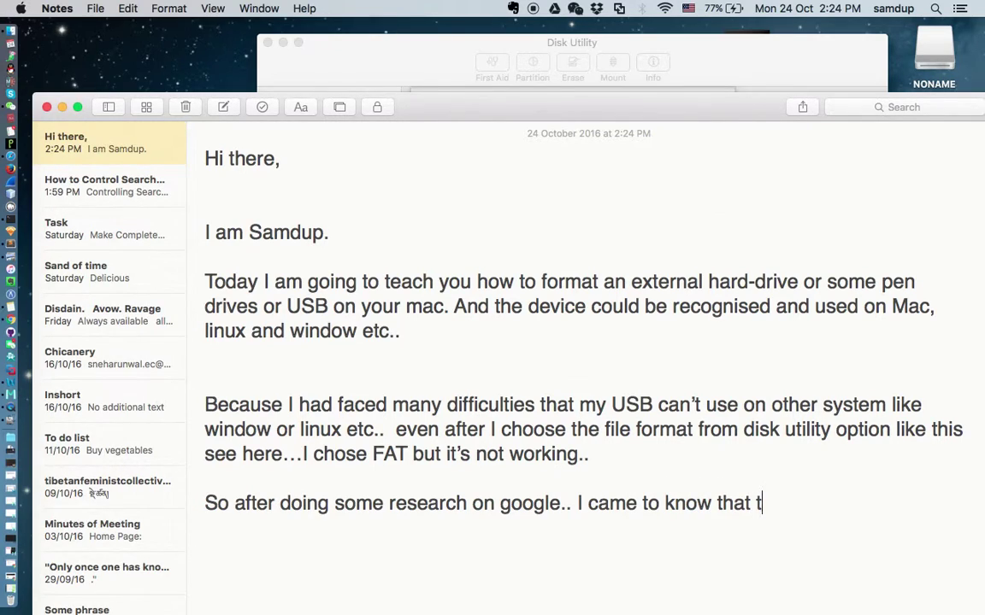
type("here s")
Step: Finish the sentence about a line of code which can save us the trouble
key("BackSpace")
type("is alone of")
key("BackSpace")
key("BackSpace")
key("BackSpace")
key("BackSpace")
key("BackSpace")
type("ine of code ")
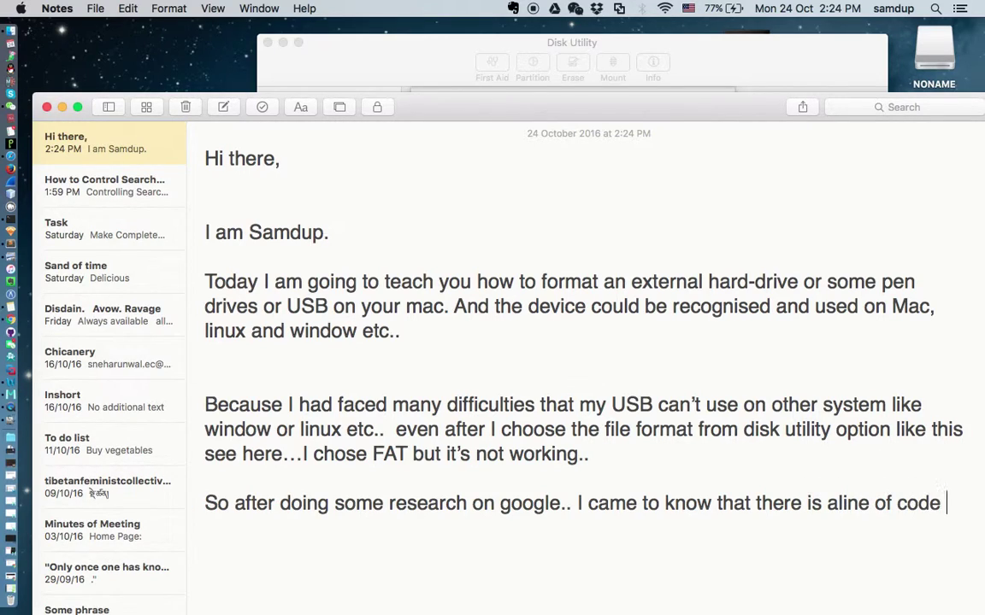
type("which ")
type("can safe us the trouble")
type(".")
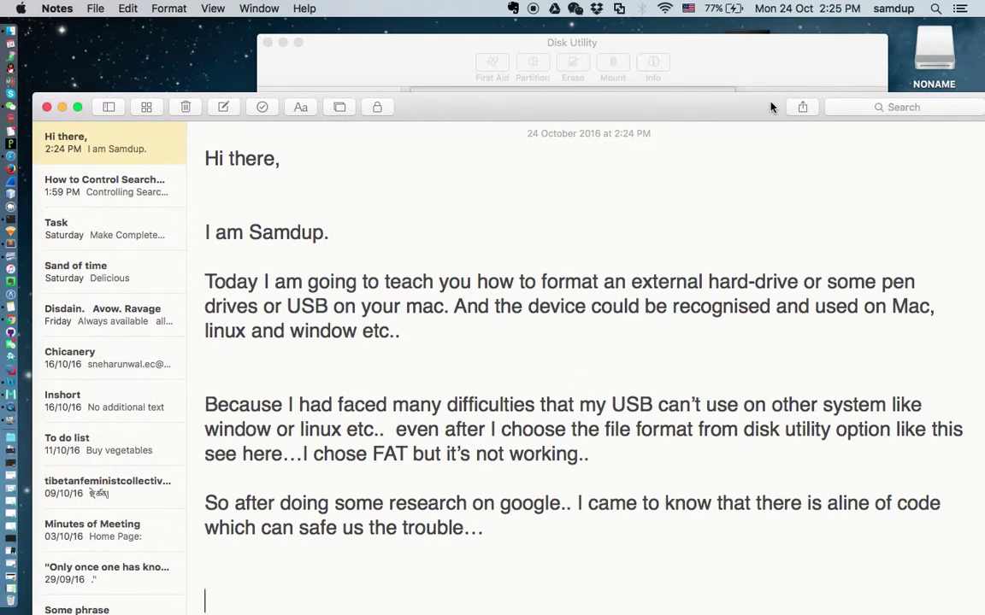
key("ctrl+Right")
key("ctrl+Left")
scroll(582, 359, "down", 3)
Step: Add 'By the way, I have plugged my USB (it can be anything like hard disk etc)'
scroll(581, 359, "down", 3)
scroll(581, 359, "down", 2)
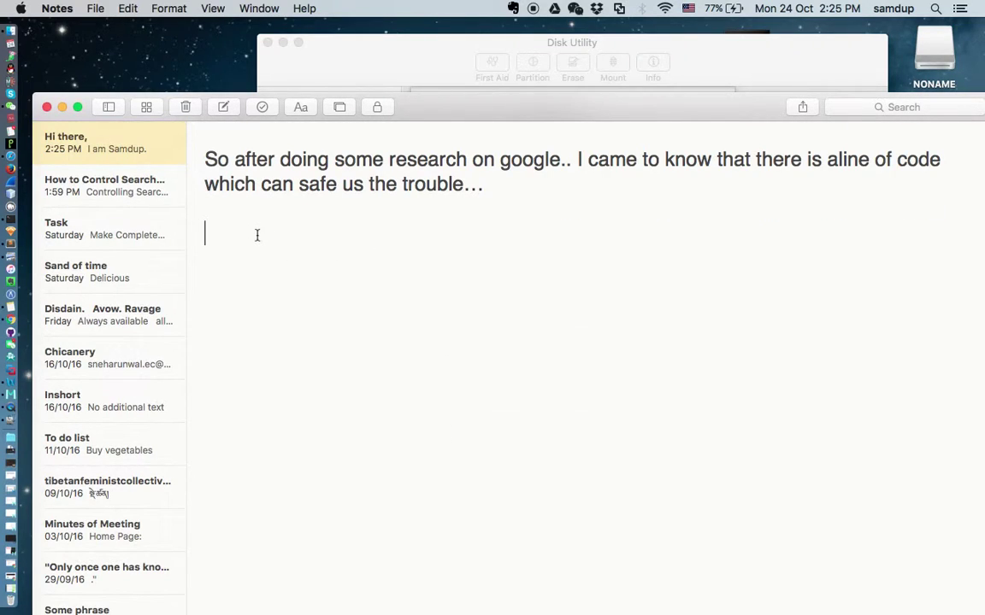
key("Return")
key("Return")
type("By the way,")
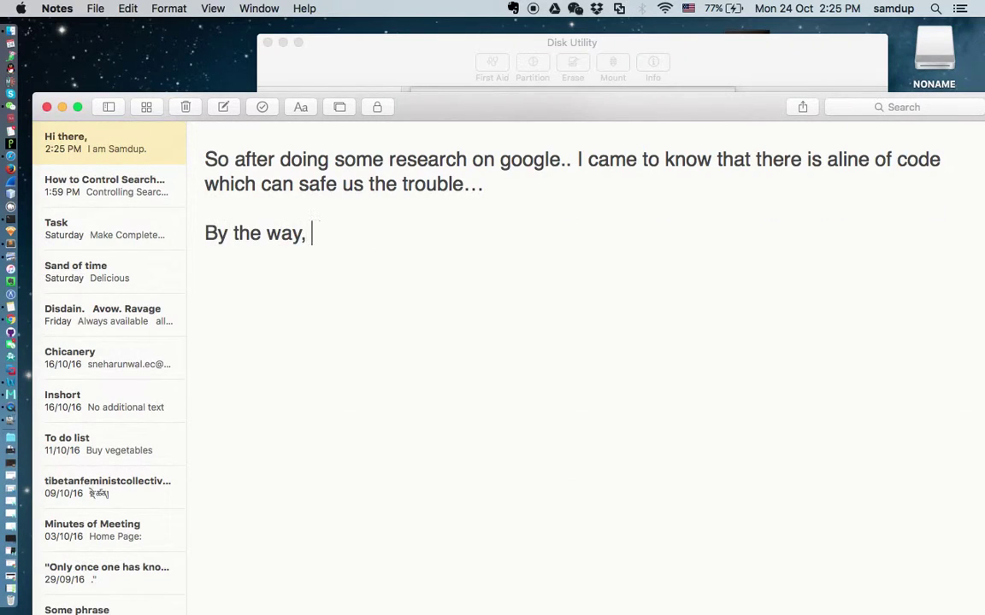
type(" I have plugin")
key("BackSpace")
key("BackSpace")
type("ed my USB ()")
key("Left")
type("a")
key("BackSpace")
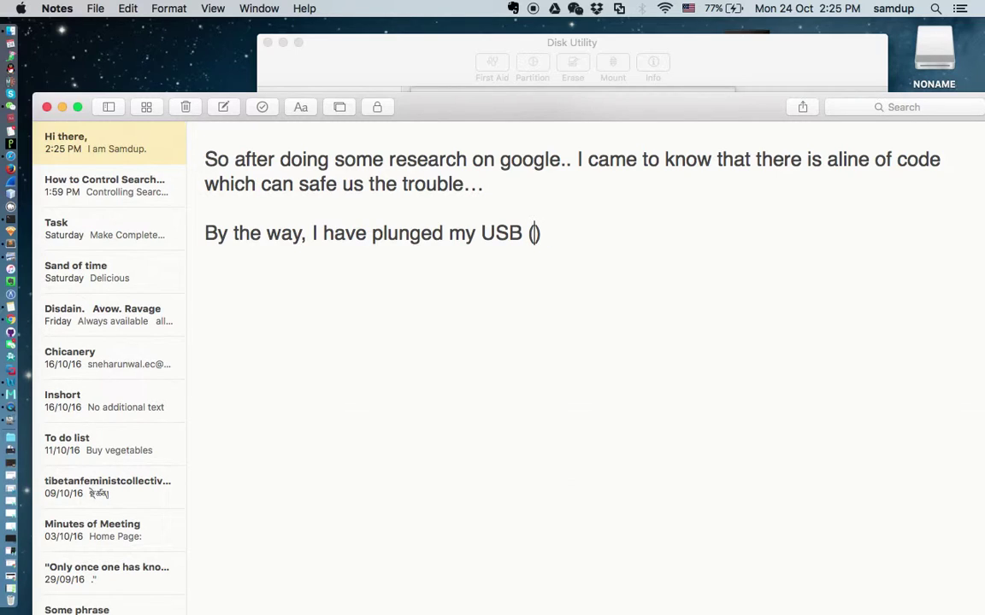
type("it can be anything like ")
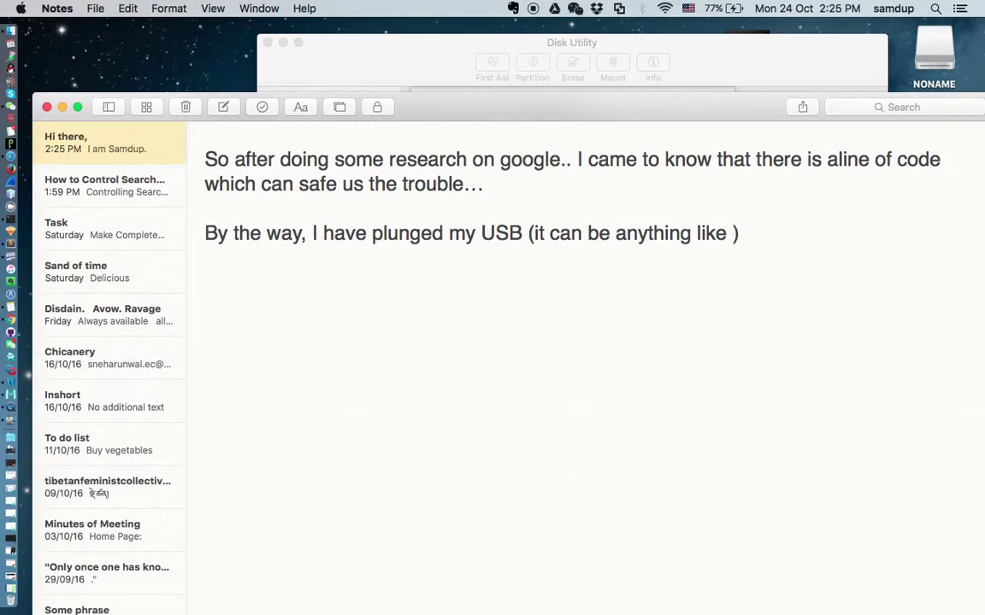
type("hard disk or")
key("BackSpace")
key("BackSpace")
type("etc")
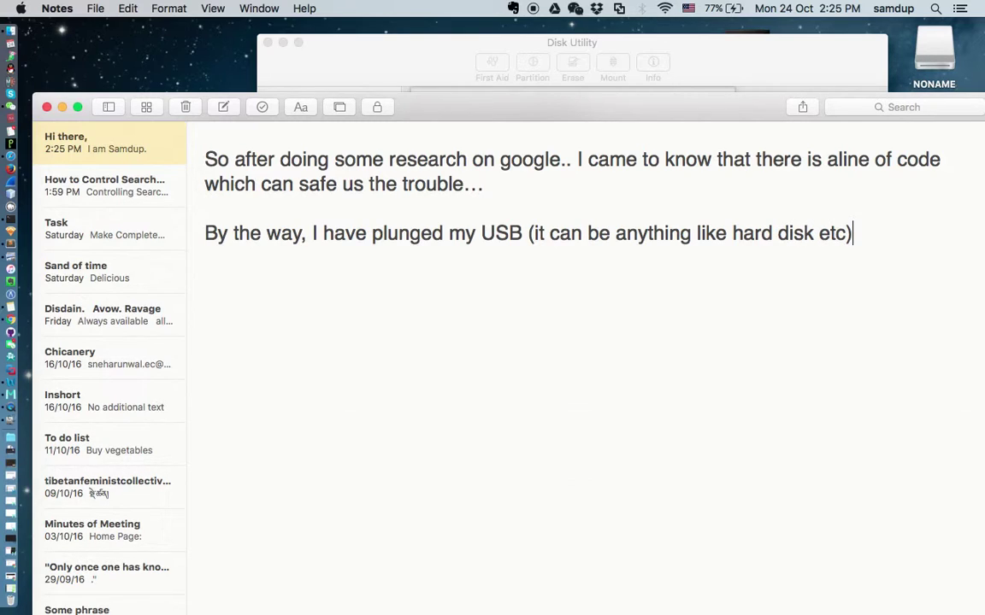
Step: Add 'No worry, even if doesn't show up on your system like this ..' and a new line
key("Left")
type("No worry,")
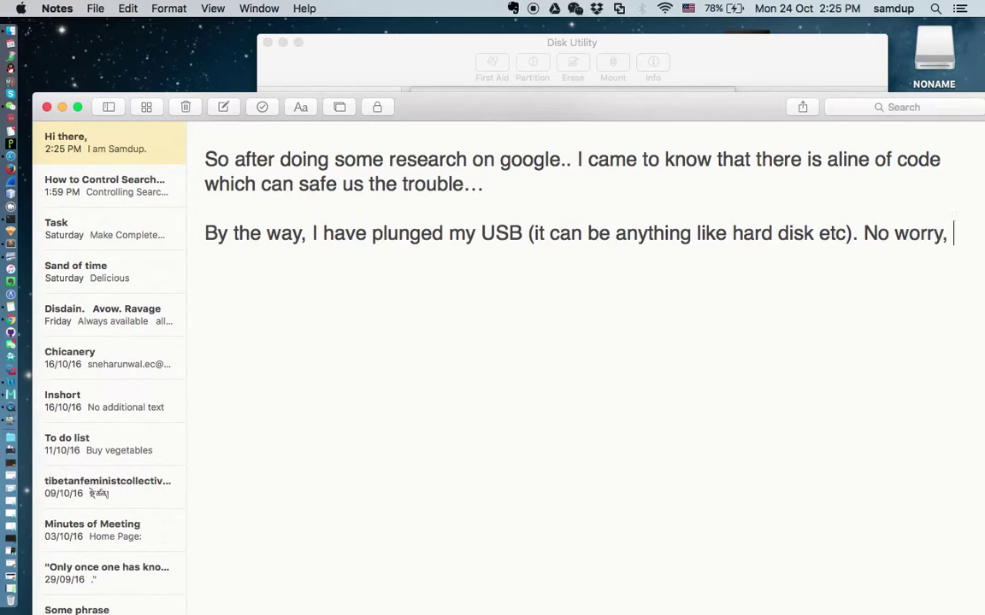
type(" even if doesn't show")
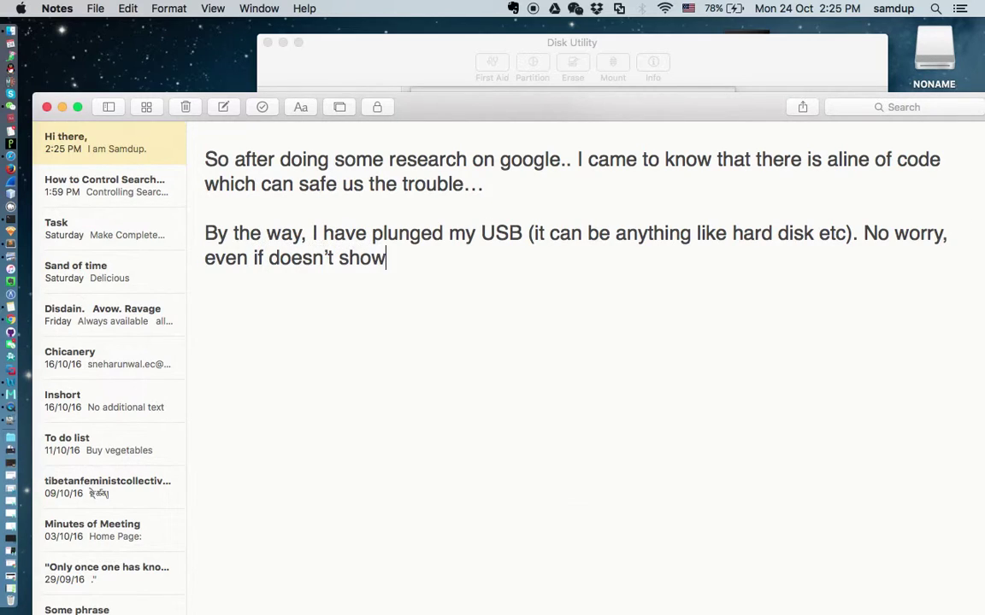
type(" up on your system like this ..")
key("Return")
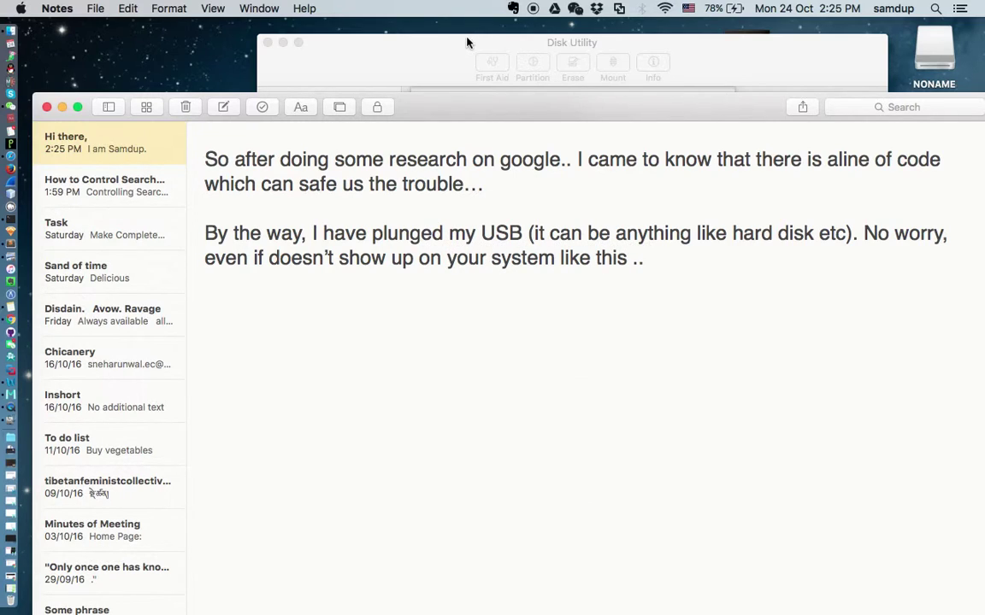
Step: Show the NONAME drive on the desktop space, then return to the note
key("ctrl+Right")
left_click(947, 55)
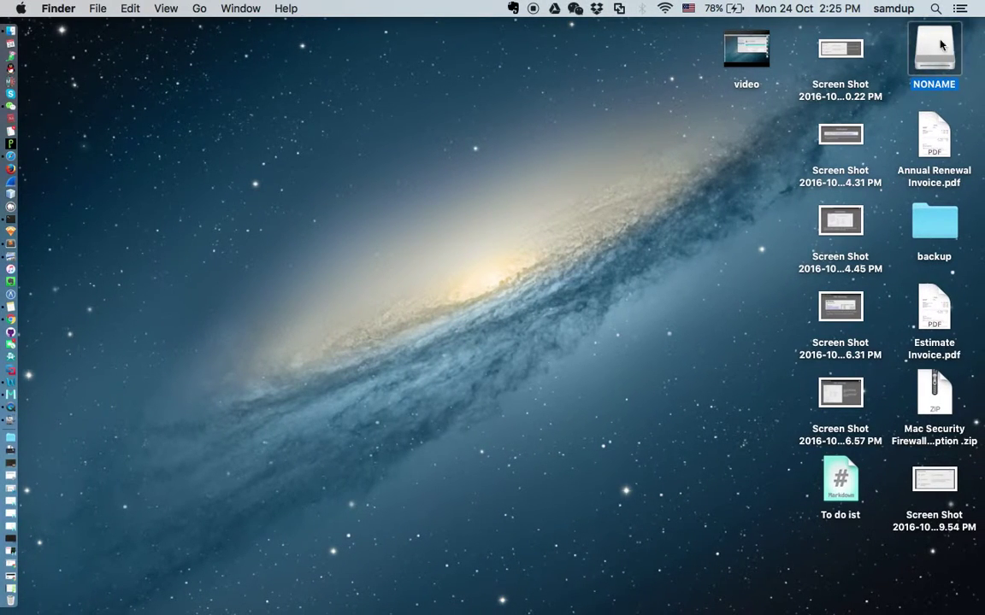
key("ctrl+Left")
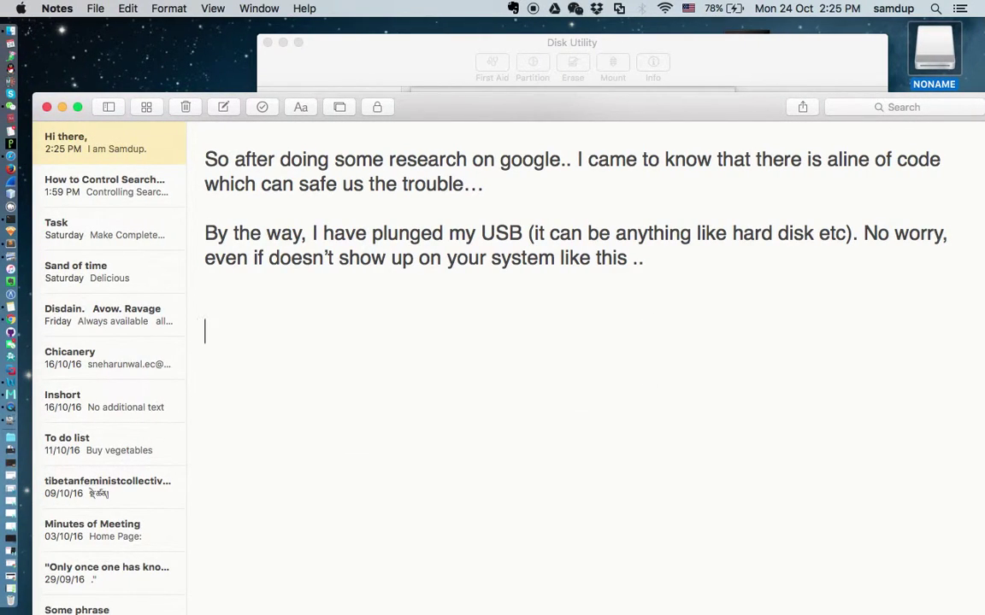
Step: Write 'Ok first of all, let us open a terminal'
type("Ok firs")
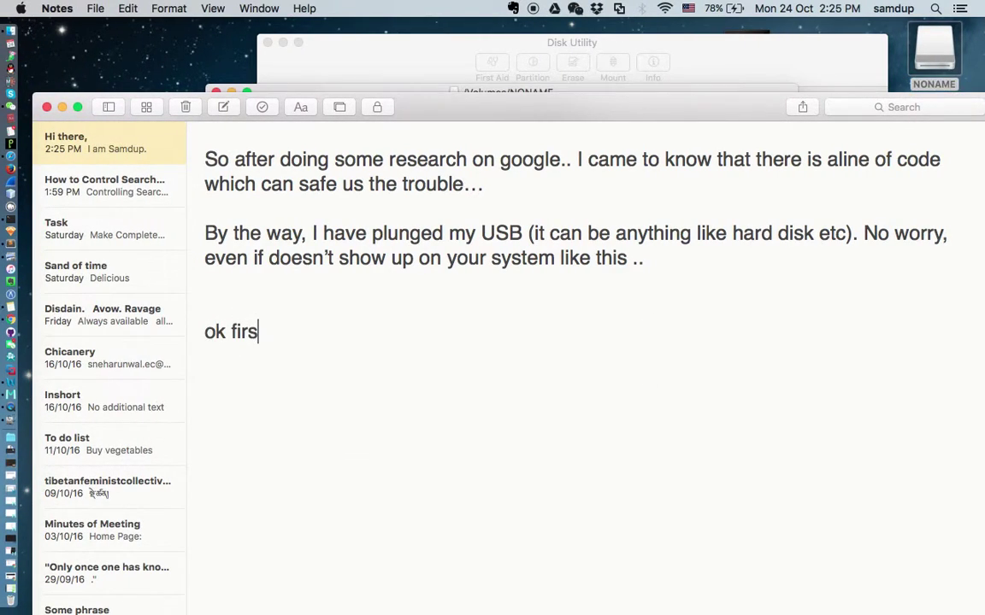
type("t of all le")
key("BackSpace")
key("BackSpace")
key("BackSpace")
type(", let us open a termin")
key("BackSpace")
type("minal")
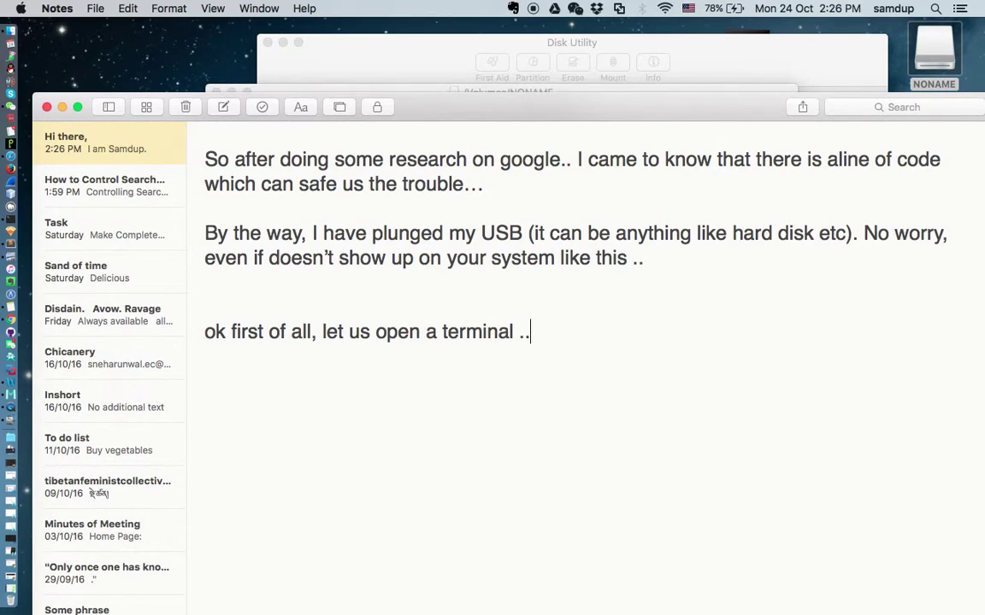
Step: Launch Terminal from Spotlight search
left_click(935, 8)
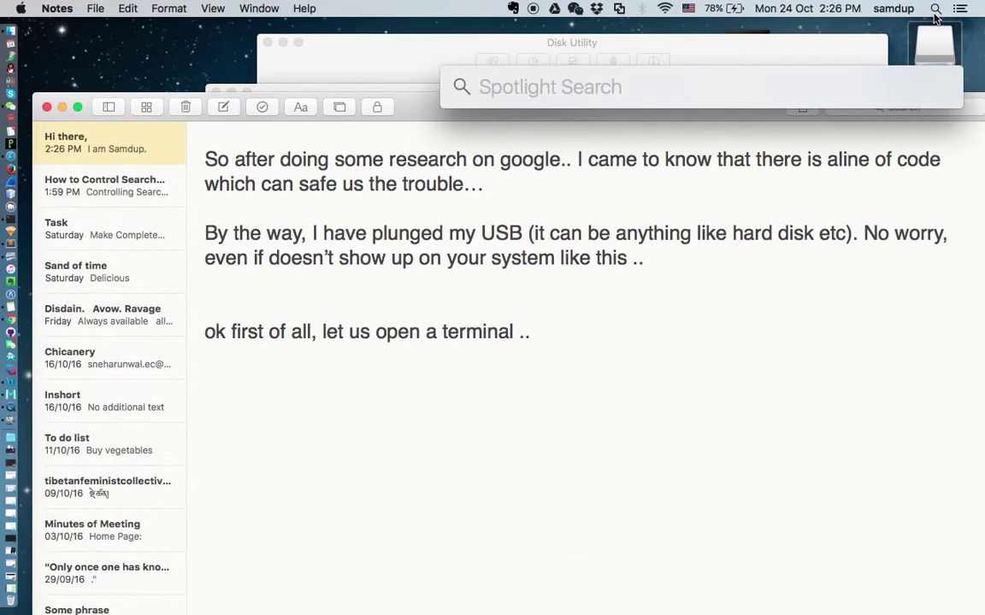
type("Terminal")
key("Return")
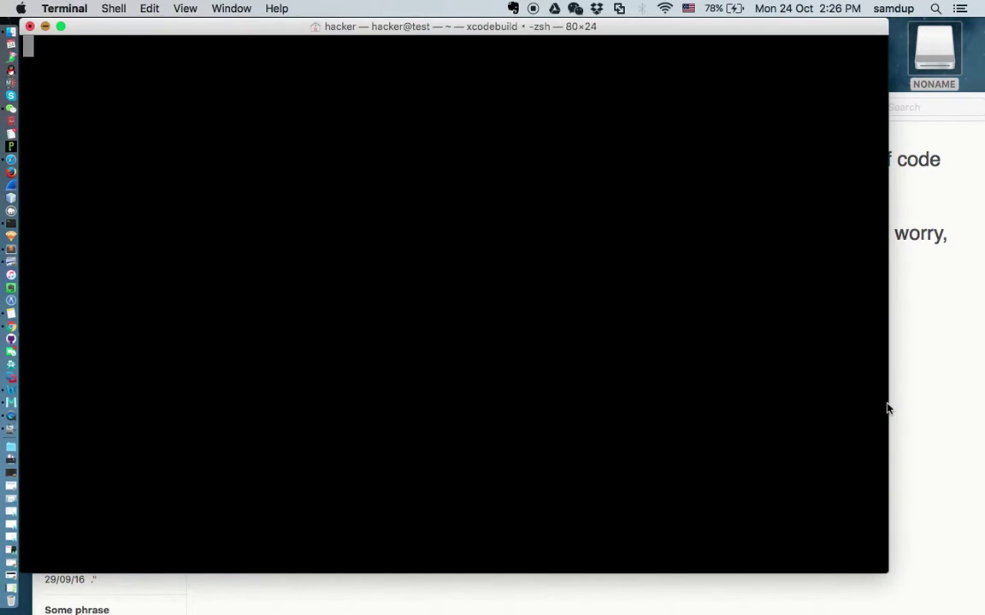
Step: Add 'Type diskutil list' to the note, then switch to Terminal
left_click(902, 408)
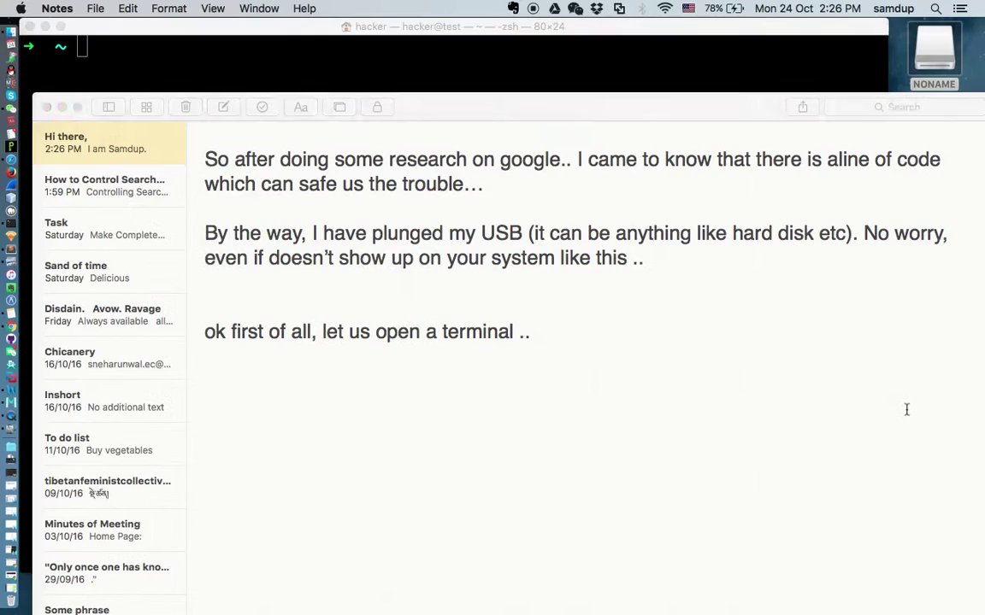
type("Type")
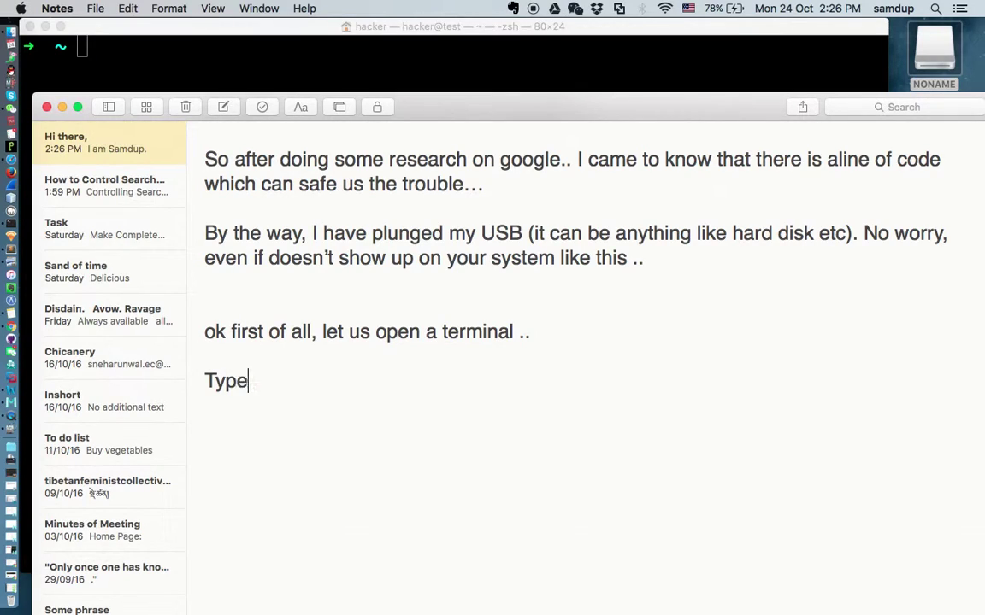
type("diskutil")
key("BackSpace")
key("BackSpace")
key("BackSpace")
key("BackSpace")
type("kutil list")
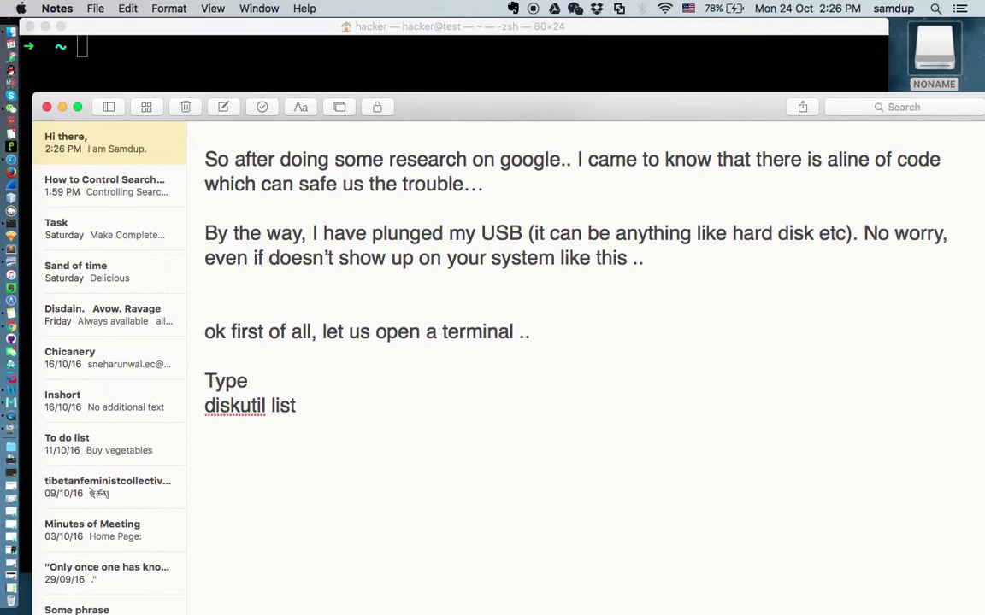
left_click(774, 65)
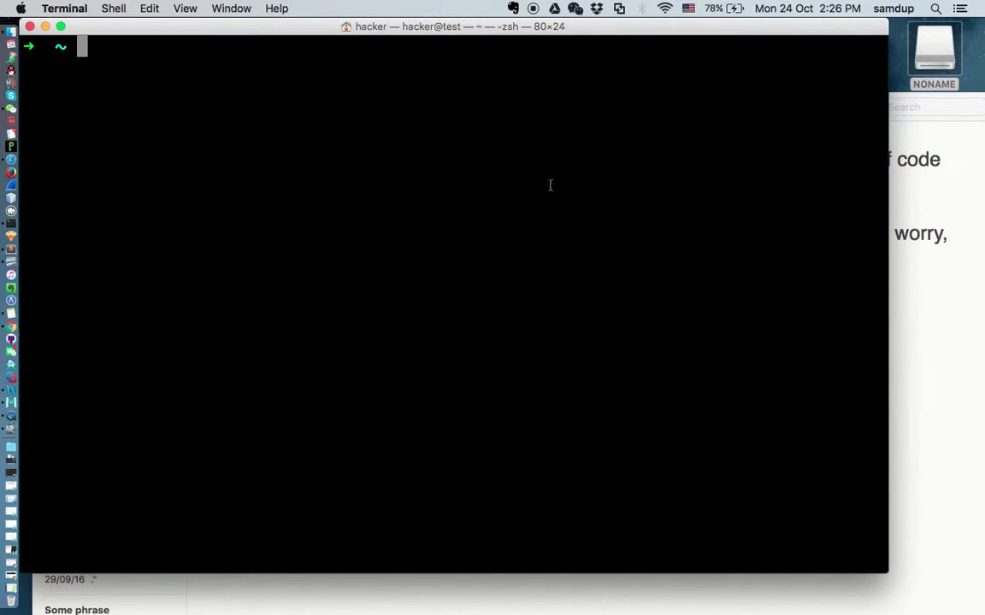
Step: Run diskutil list and copy the /dev/disk2 identifier of the 8.1 GB external drive
type("diskutil list")
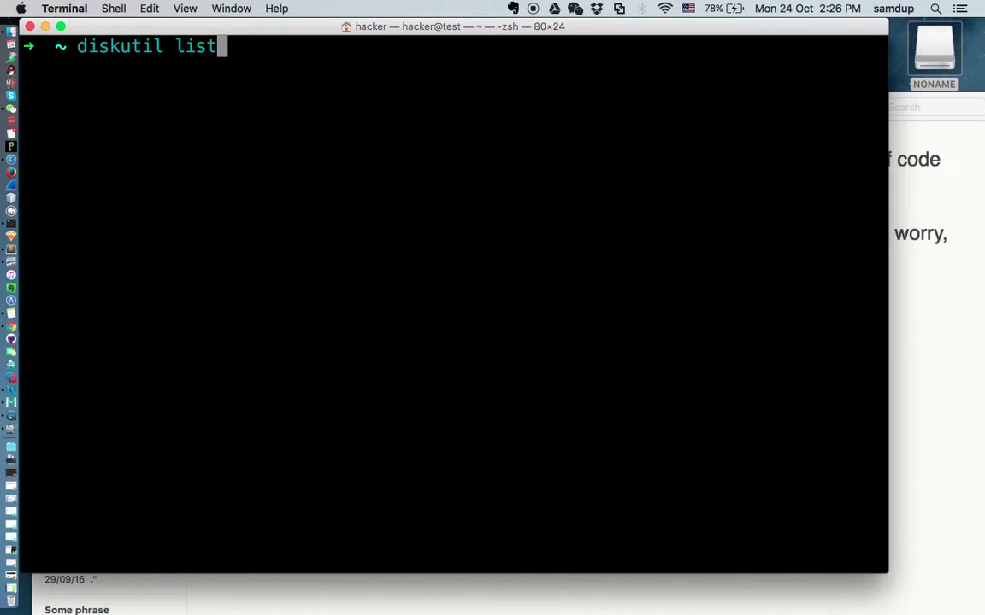
key("Return")
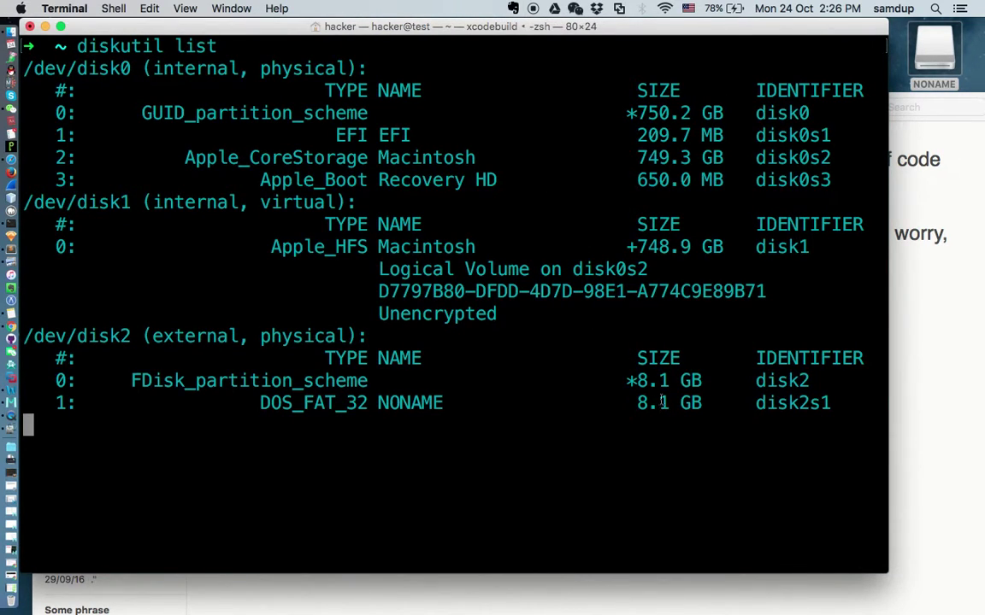
scroll(689, 405, "down", 2)
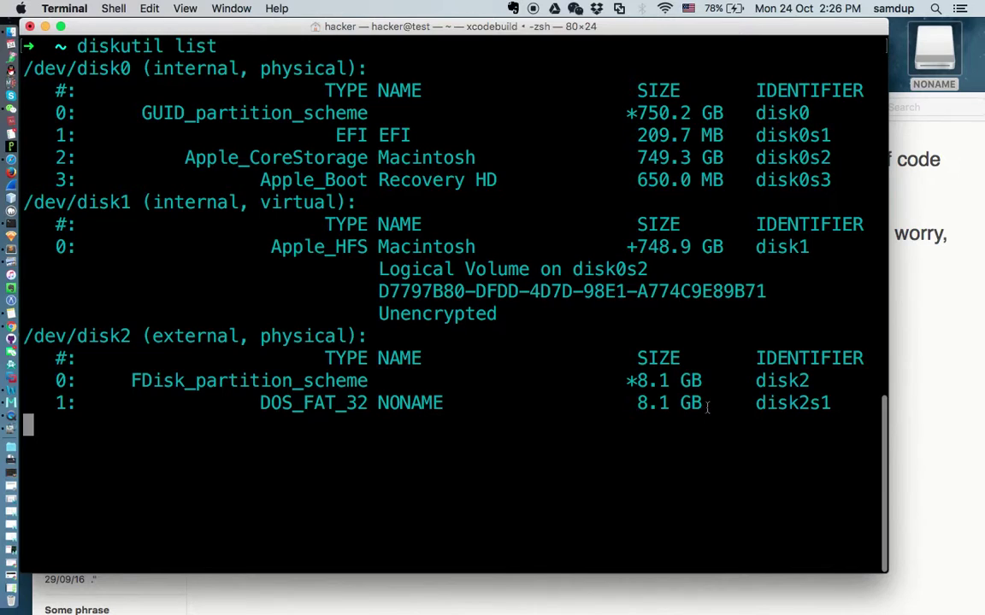
left_click_drag(707, 407, 629, 405)
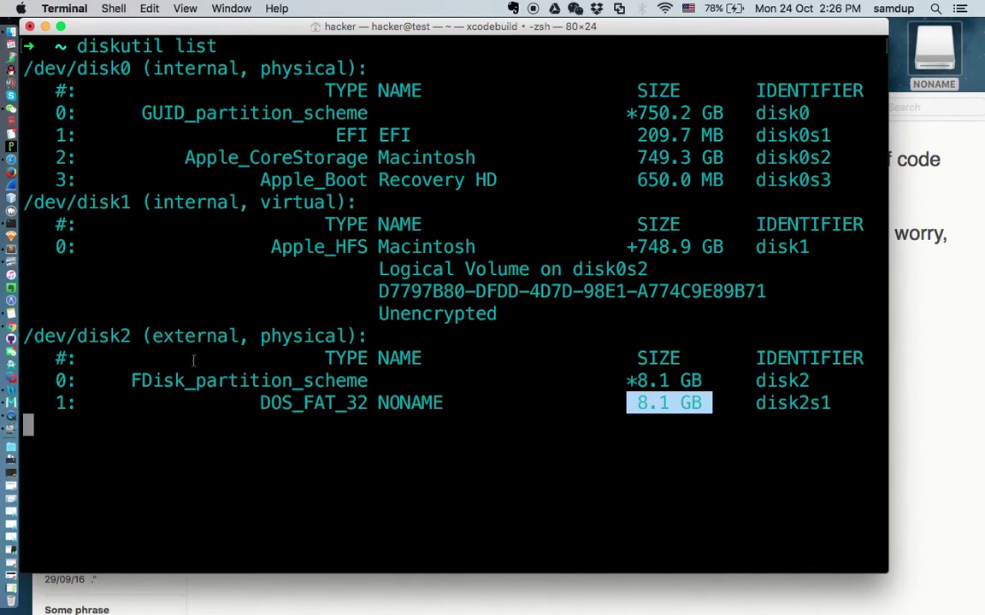
left_click_drag(131, 336, 23, 336)
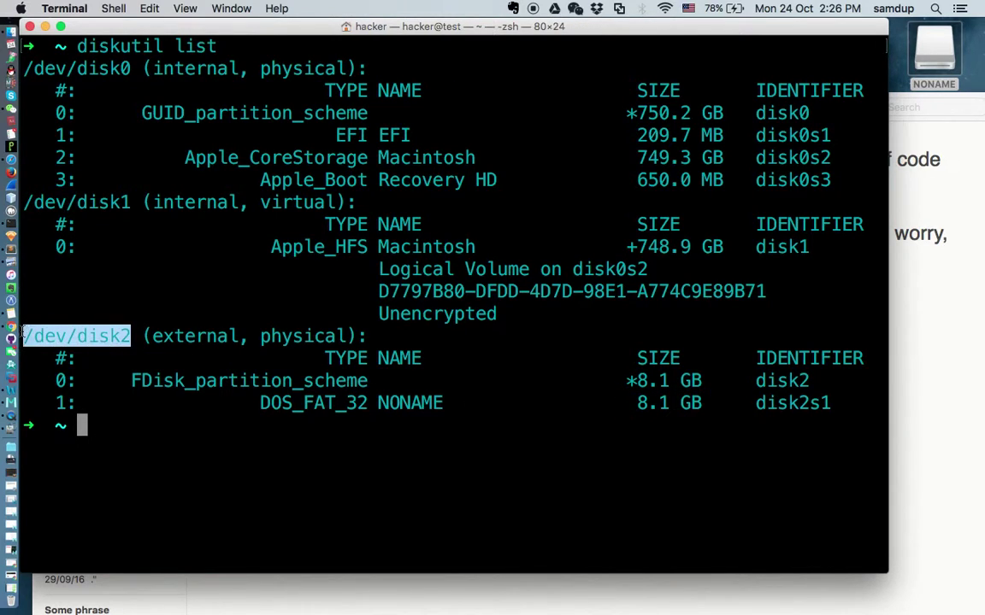
key("super+c")
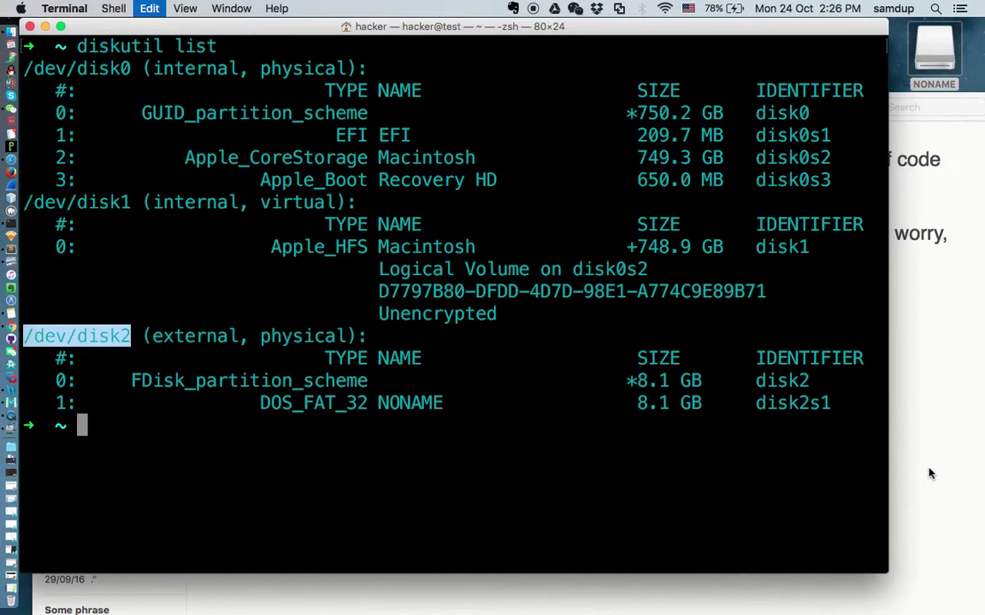
left_click(956, 428)
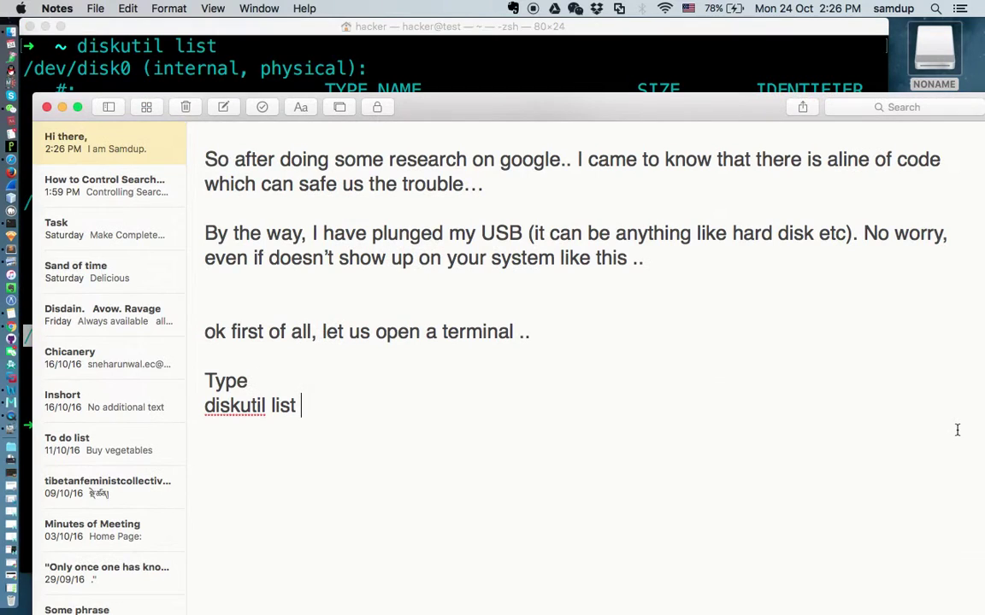
Step: Add the line 'copy which device number it is'
mouse_move(483, 115)
left_mouse_down()
mouse_move(630, 81)
mouse_move(875, 75)
left_mouse_up()
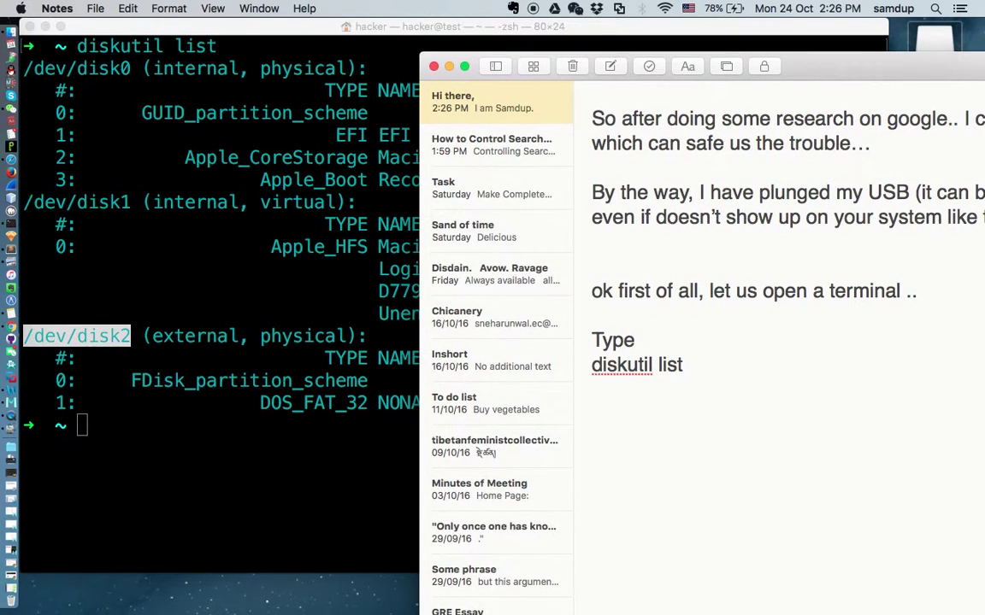
type("copy w")
key("BackSpace")
type("w")
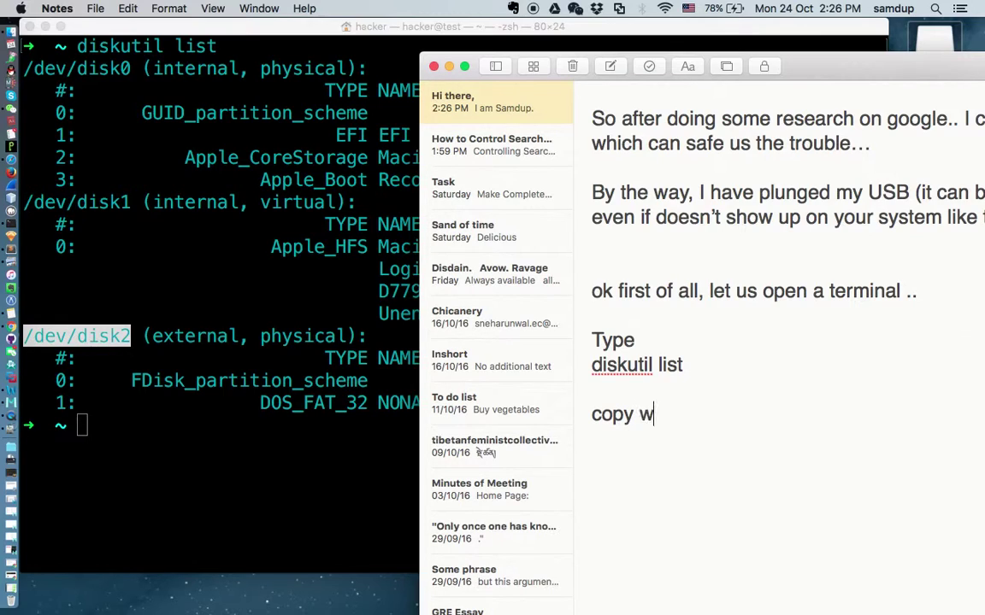
type("hich device n")
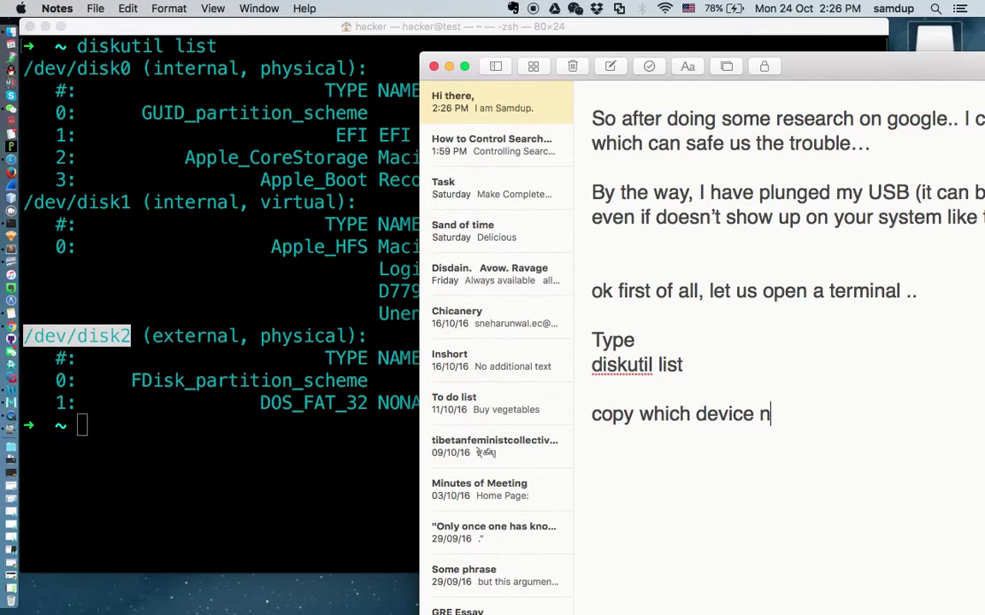
type("umber it is")
Step: Paste /dev/disk2 enlarged on a new line, then add 'ok now we need to format it'
key("Return")
key("super+v")
key("super+shift+Left")
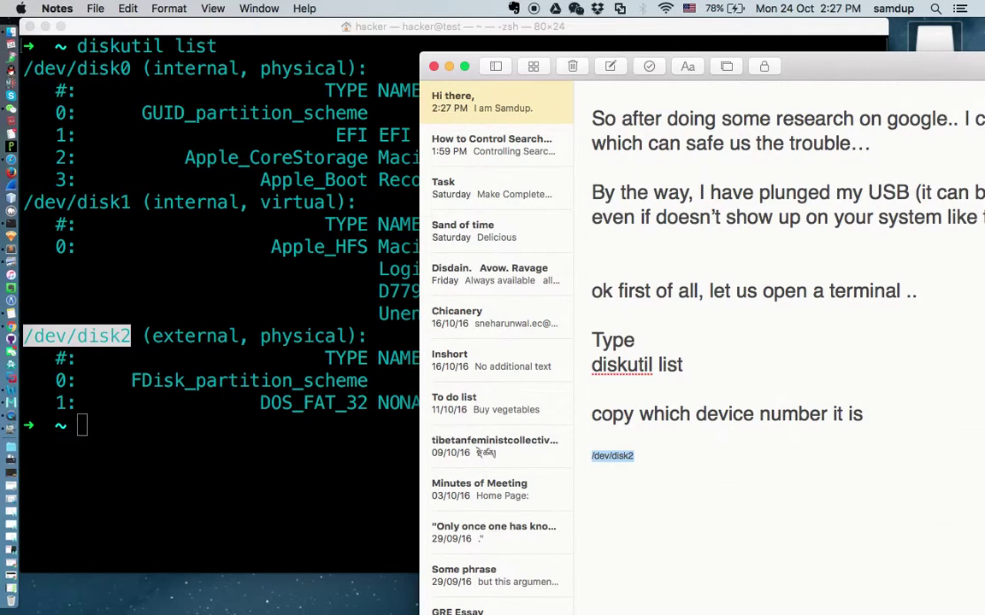
key("super+plus")
key("super+plus")
key("super+plus")
key("super+plus")
key("super+plus")
key("super+plus")
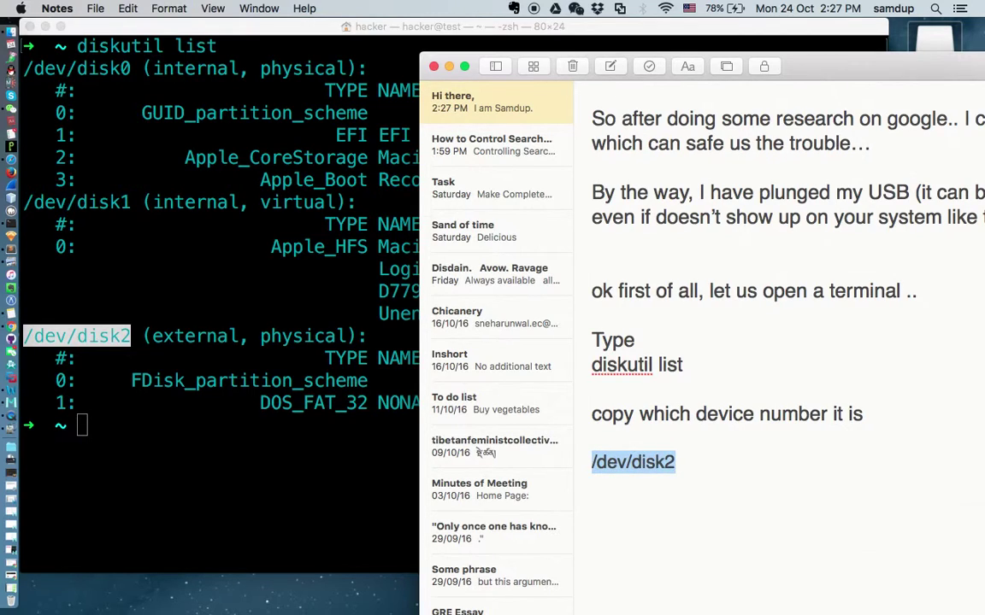
key("Right")
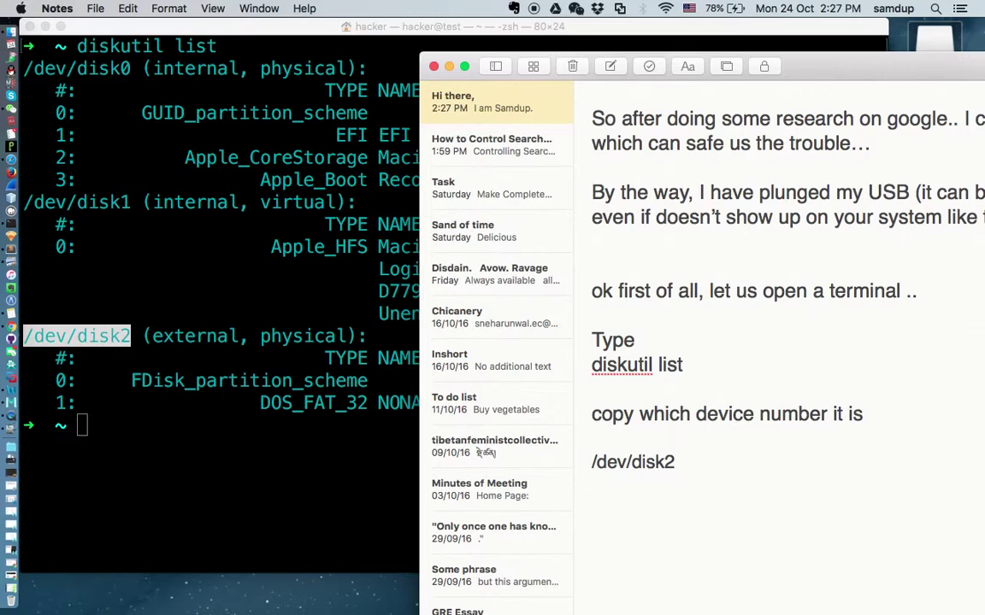
type("ok now ww we e ")
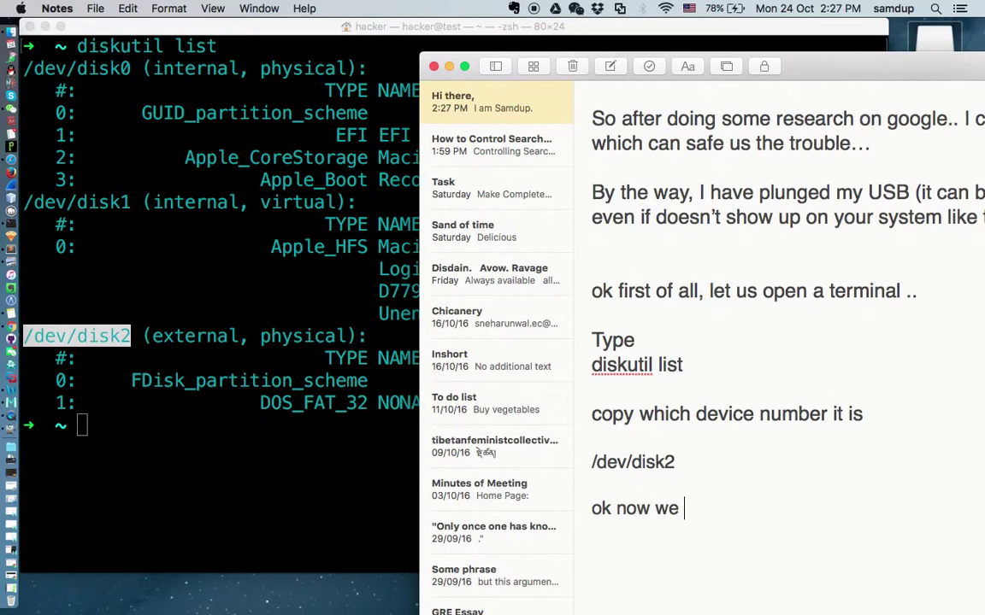
type("need t")
type("o")
key("BackSpace")
key("BackSpace")
type("to format it")
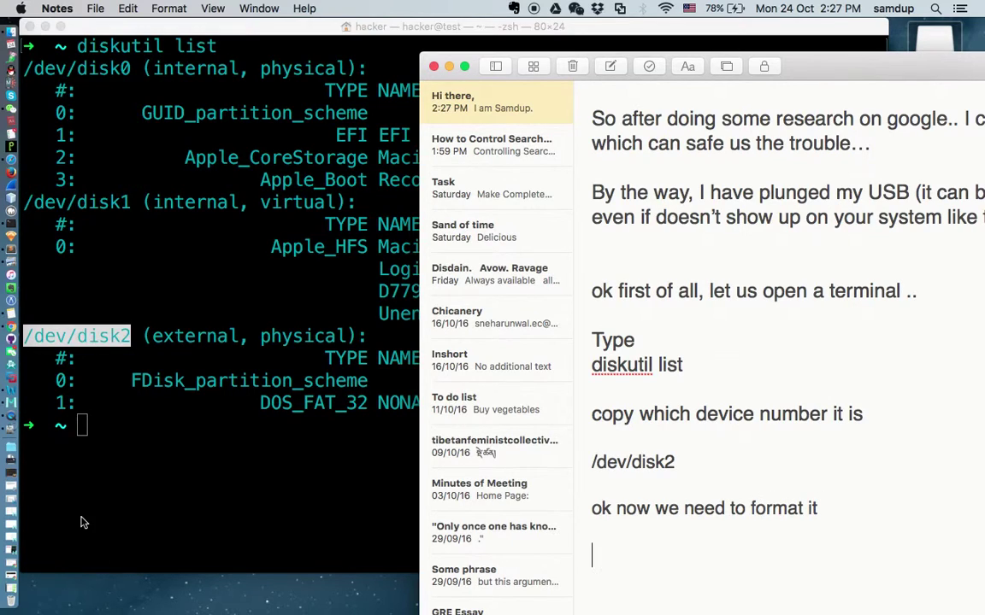
Step: Copy the eraseDisk command from the browser note and return to the tutorial note
left_click(8, 564)
key("super+c")
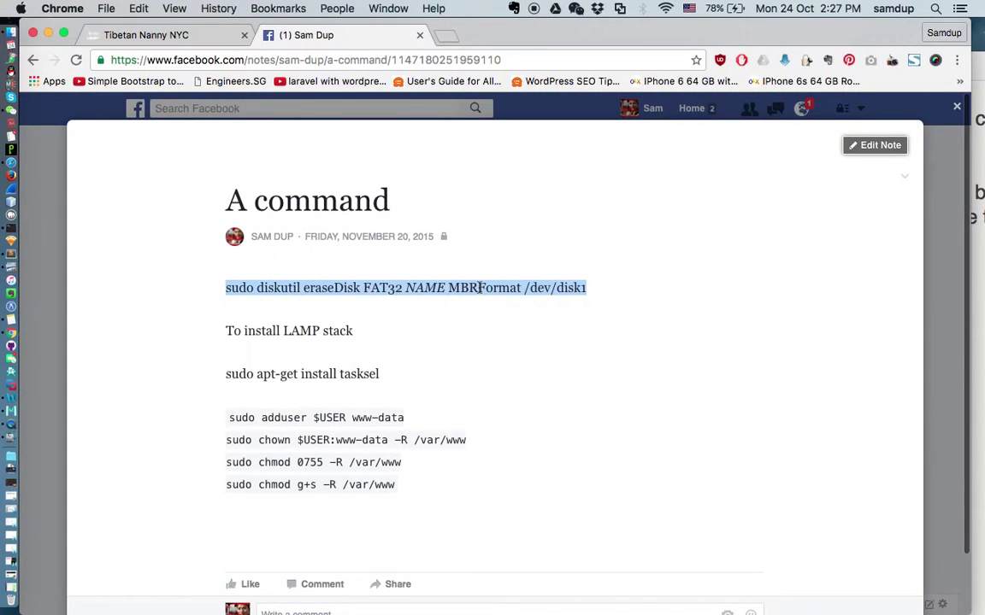
key("super+m")
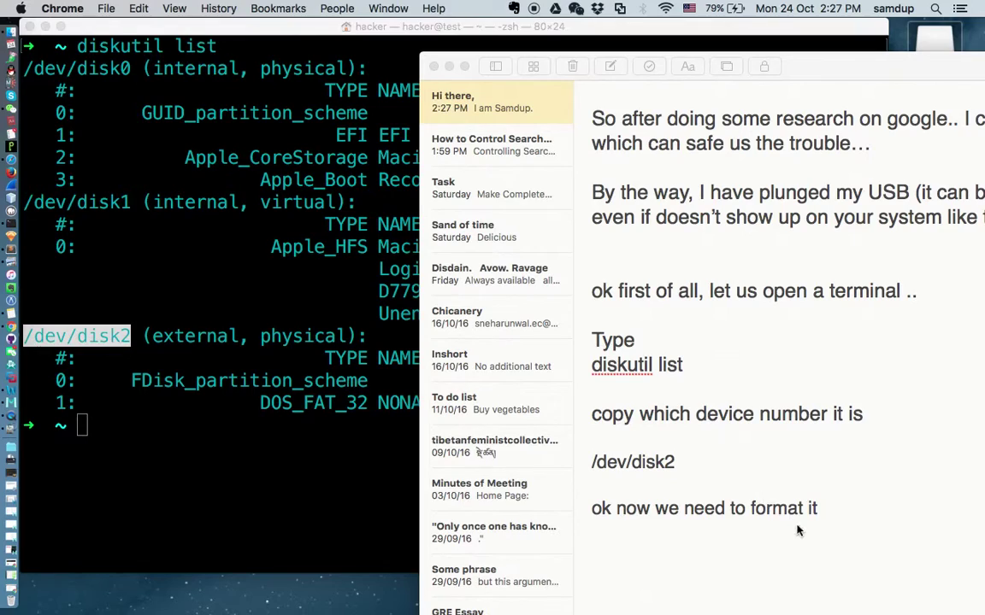
left_click(804, 531)
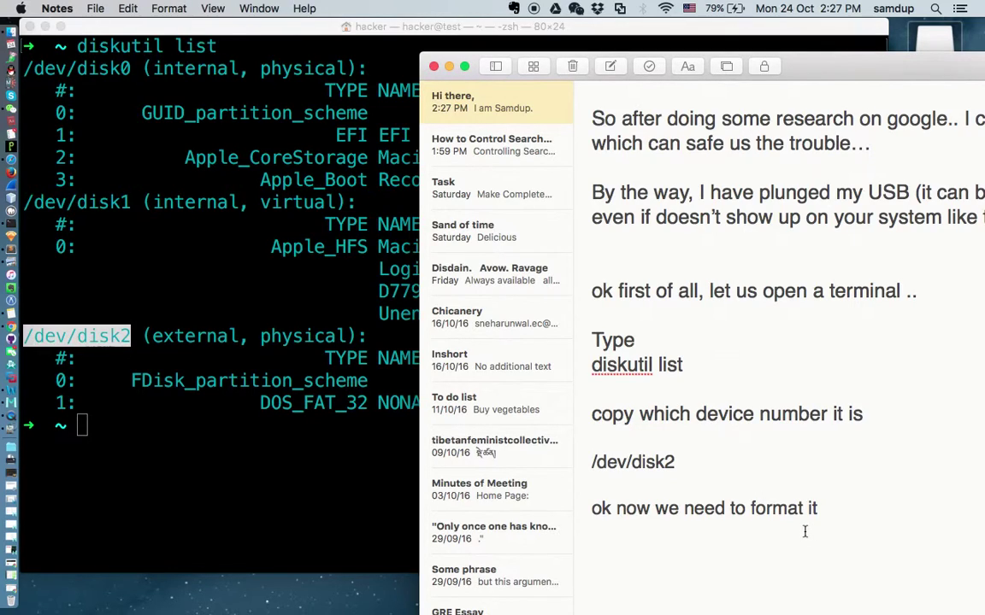
Step: Paste the sudo diskutil eraseDisk FAT32 command into the note and enlarge it
key("super+v")
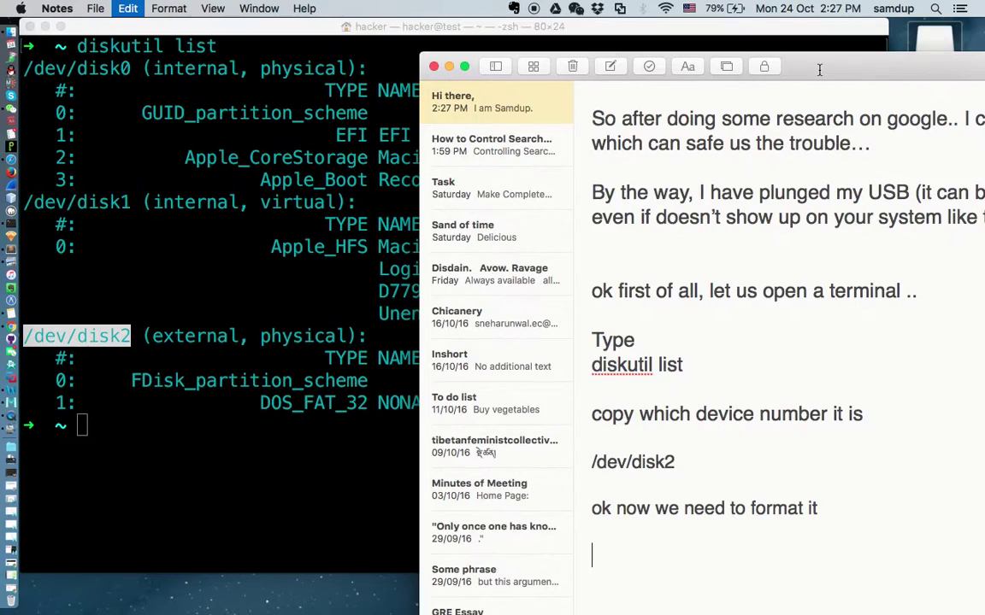
left_click_drag(819, 70, 502, 5)
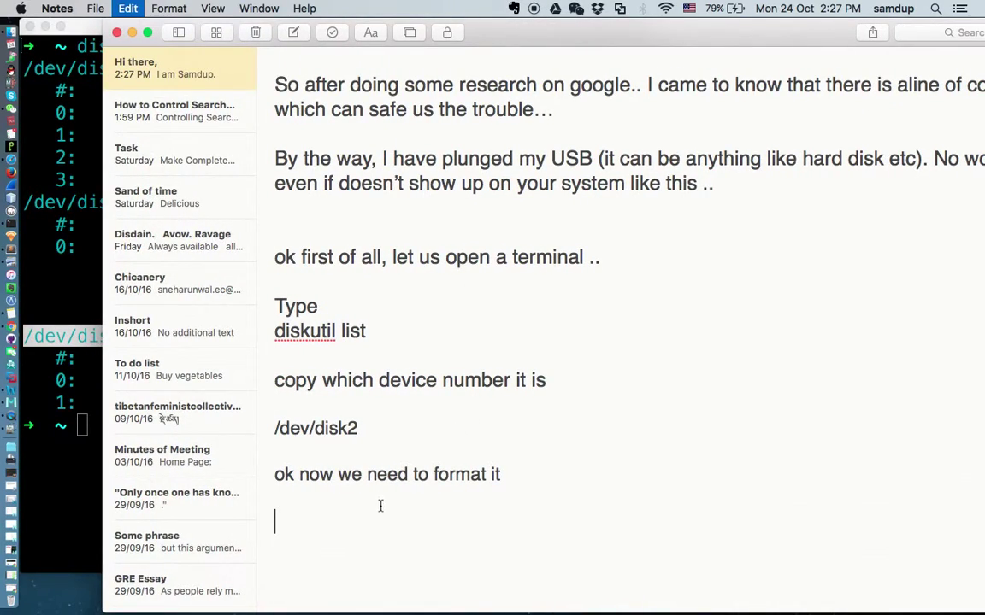
key("super+v")
key("super+shift+Left")
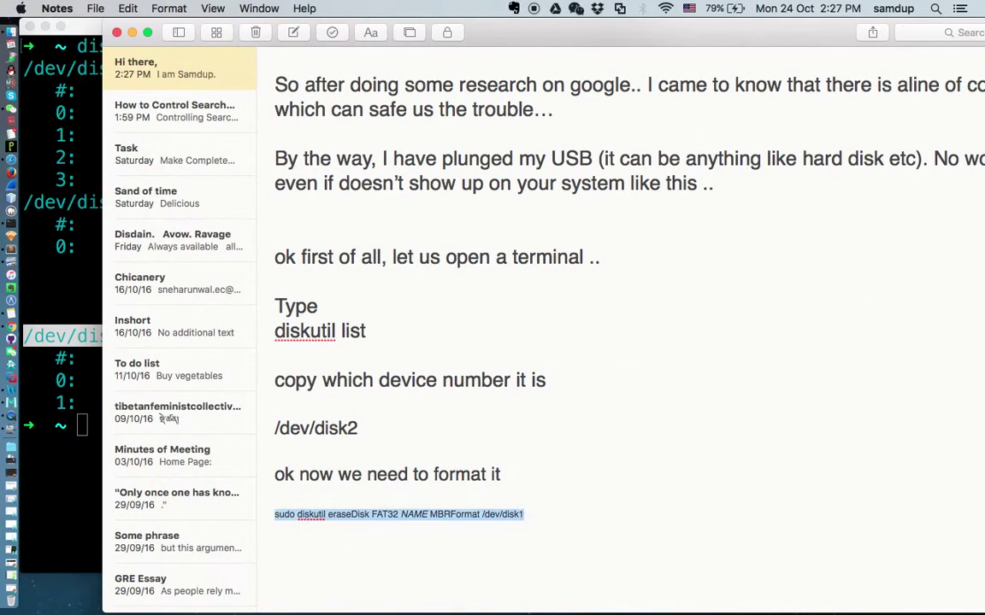
key("super+plus")
key("super+plus")
key("super+plus")
key("super+plus")
key("super+plus")
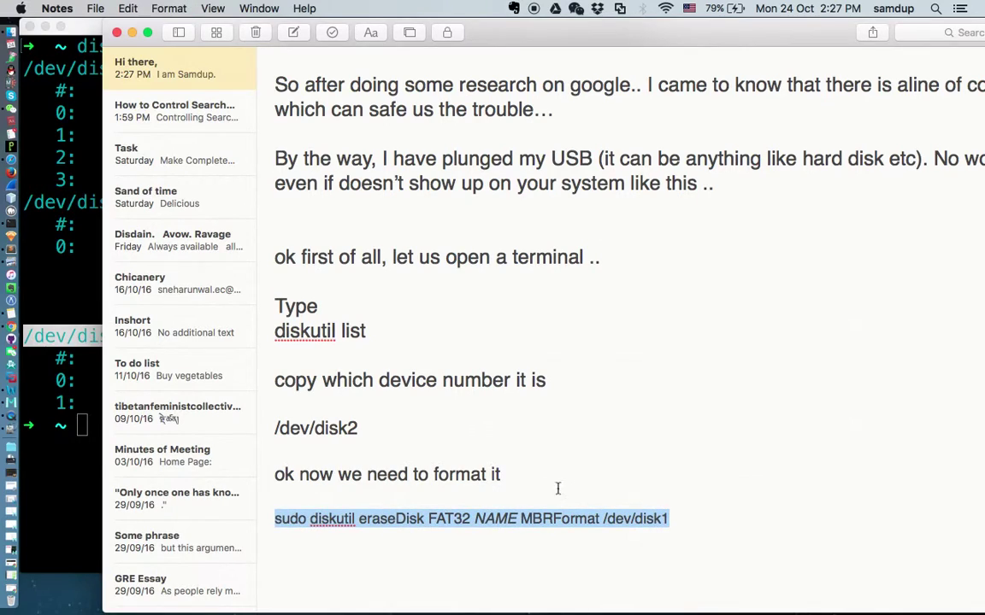
left_click(268, 576)
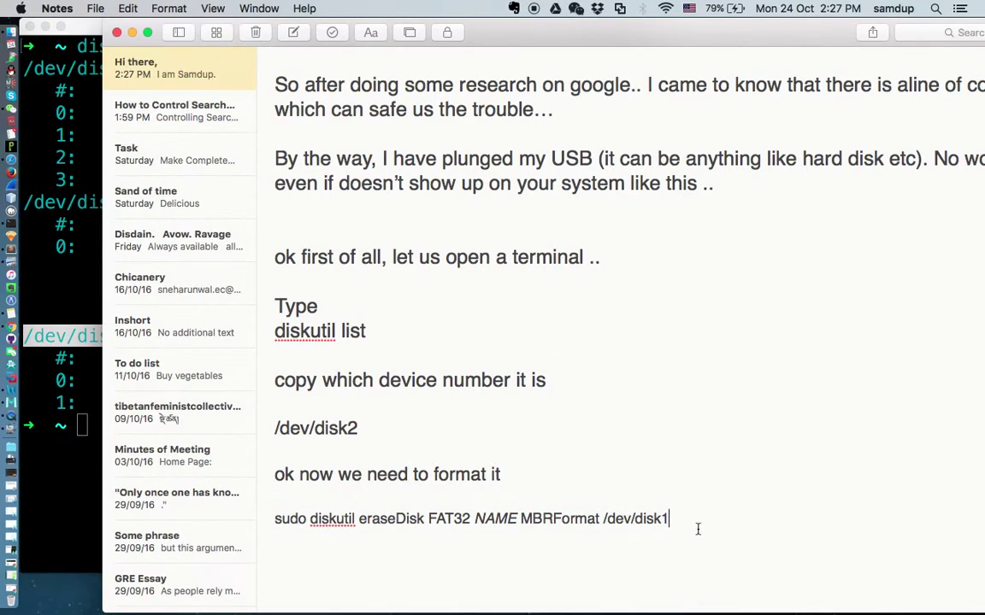
Step: Add the remark '(use this line of code but before using it we need to fix something)'
type("()")
type("use this line of code but ")
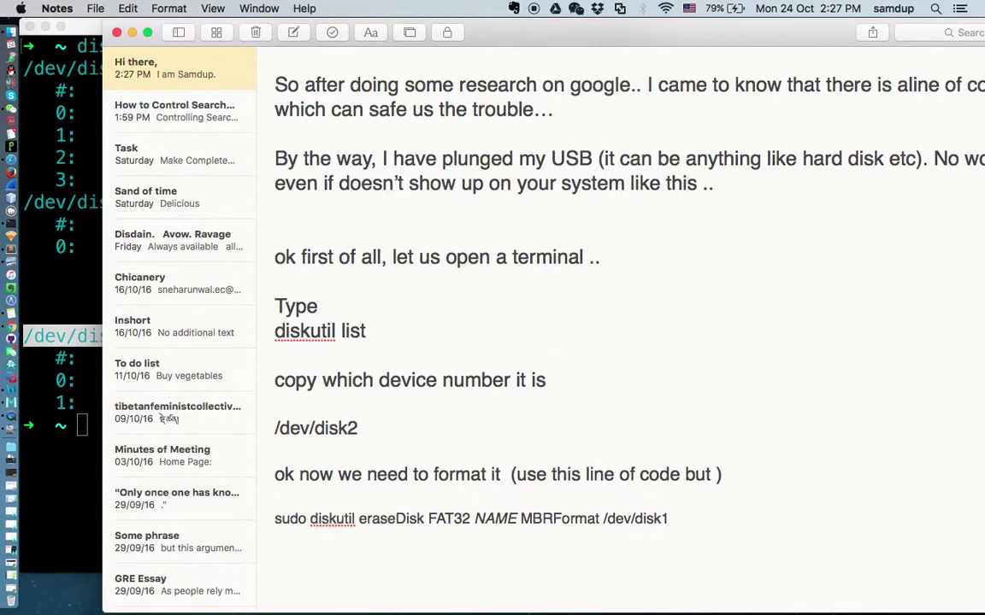
type("before using it we need f")
type("o fix som")
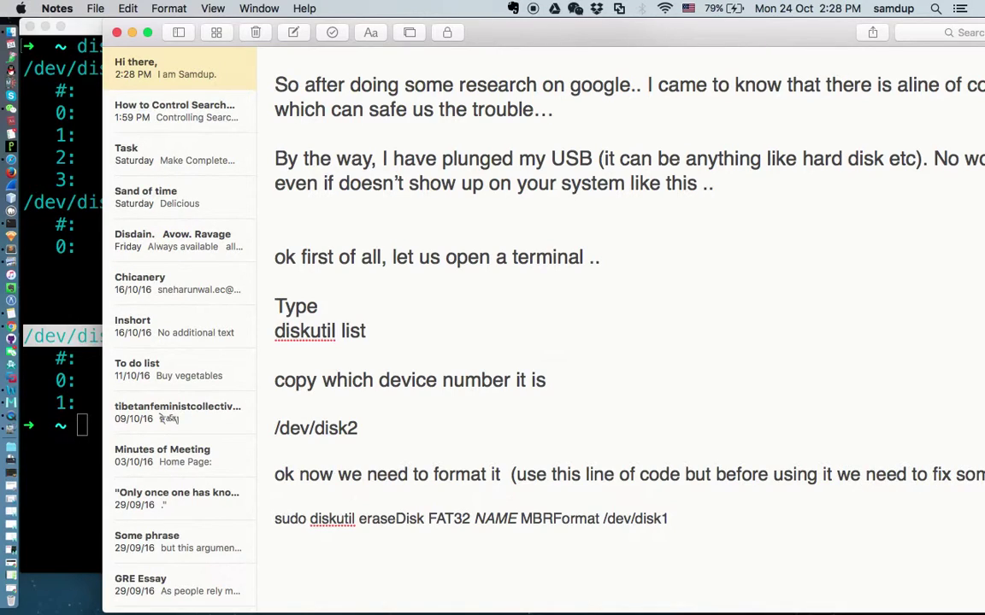
left_click_drag(592, 41, 500, 37)
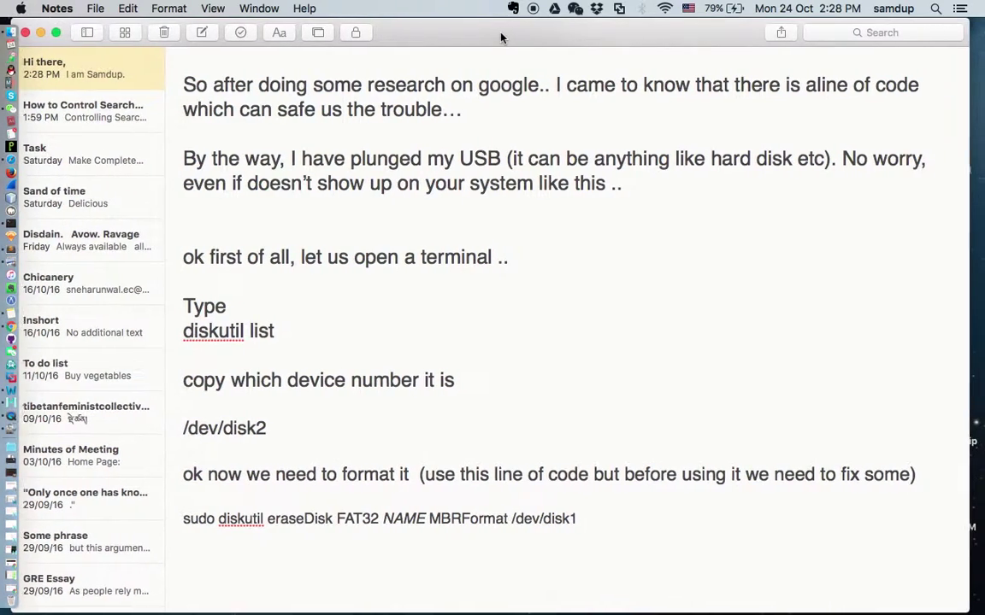
type("ething")
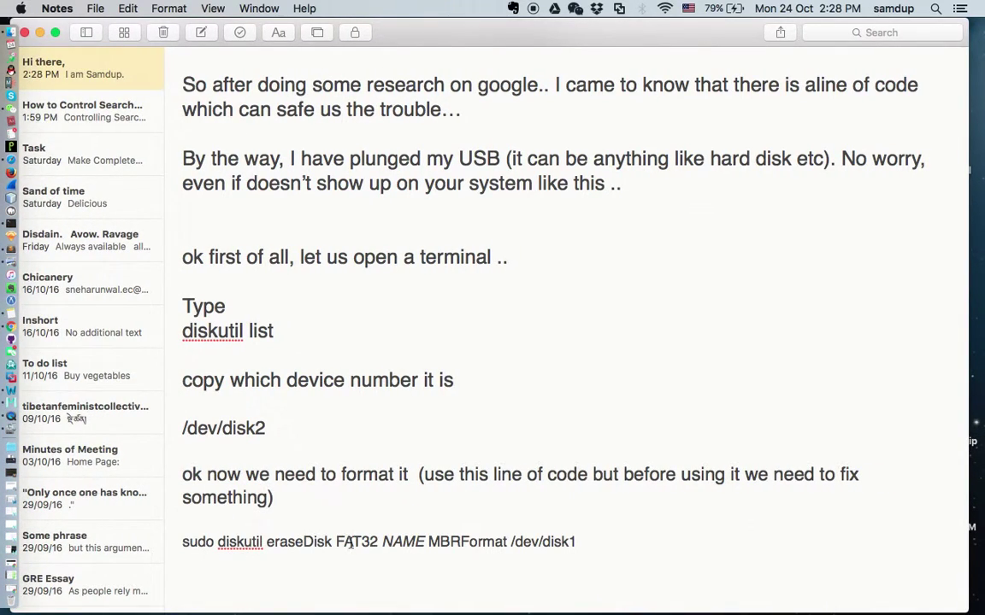
Step: Change the command's target from /dev/disk1 to /dev/disk2, drop the reminder, and minimise the note
left_click(576, 542)
key("BackSpace")
type("2  (")
type("new")
key("BackSpace")
key("BackSpace")
type("ever ever forget to change the value")
key("BackSpace")
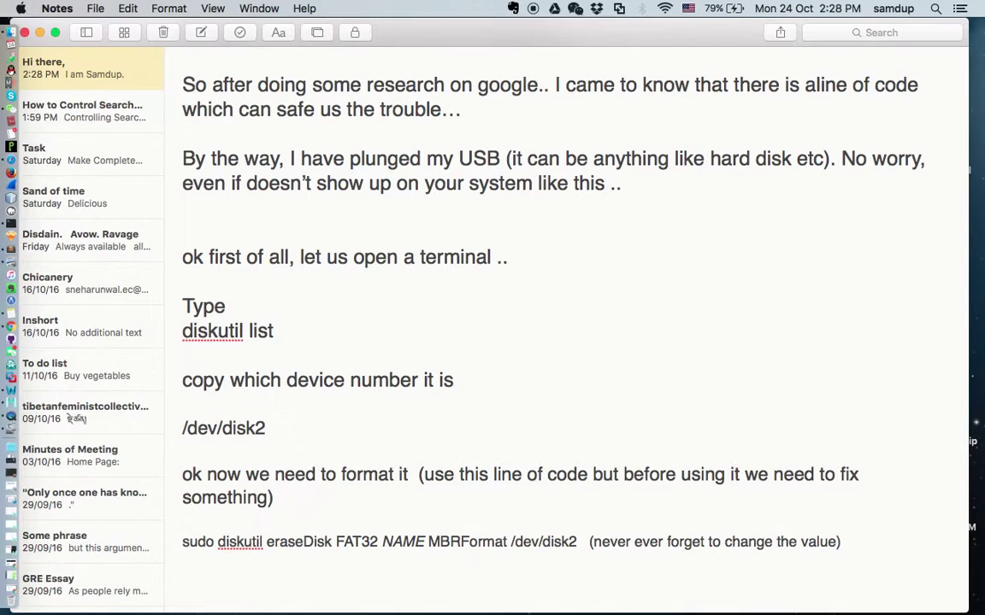
left_click(586, 541)
key("shift+super+Right")
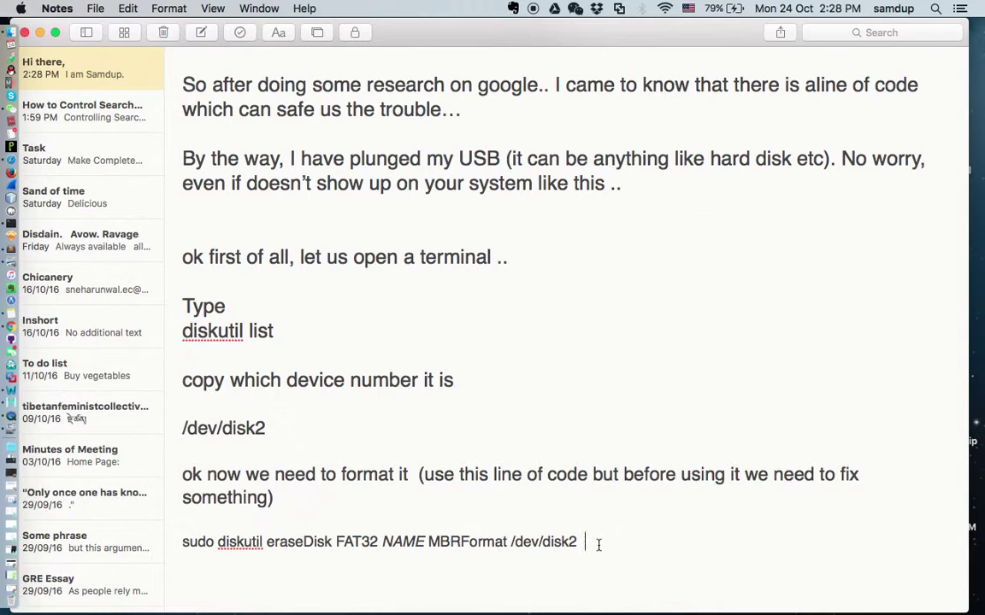
key("super+shift+Left")
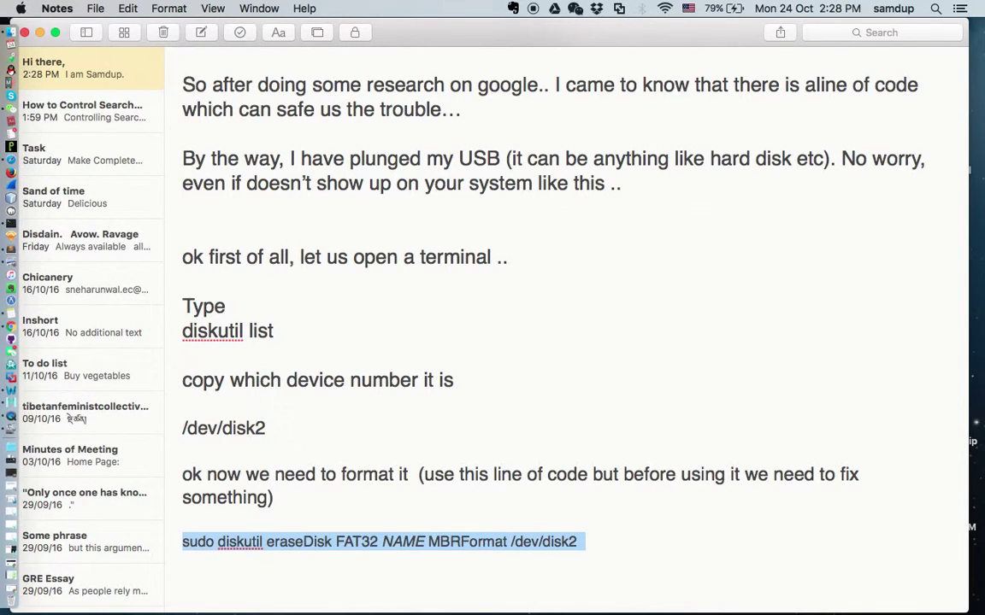
key("super+m")
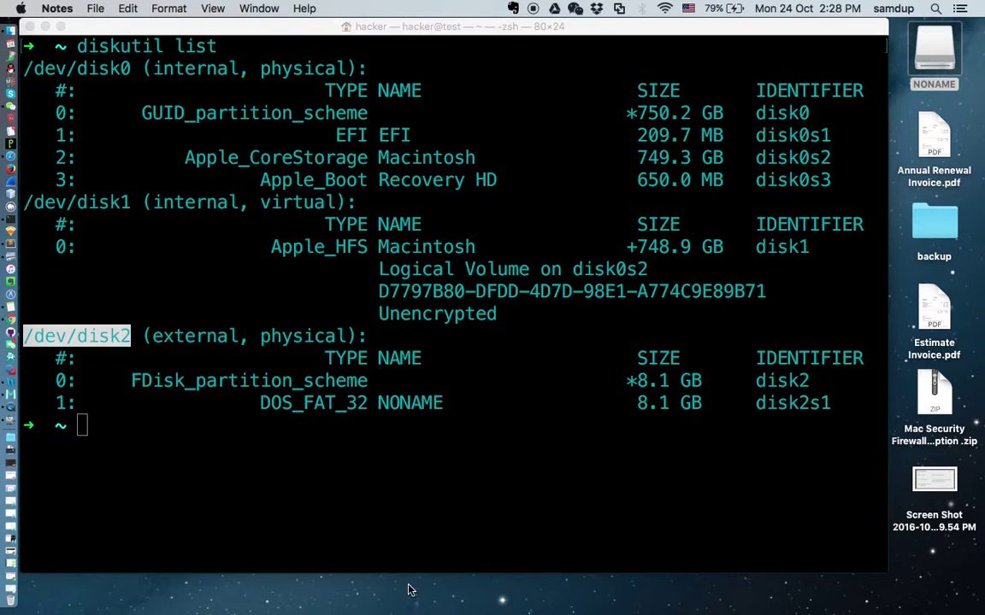
Step: Paste and run sudo diskutil eraseDisk FAT32 NAME MBRFormat /dev/disk2 in Terminal
key("super+v")
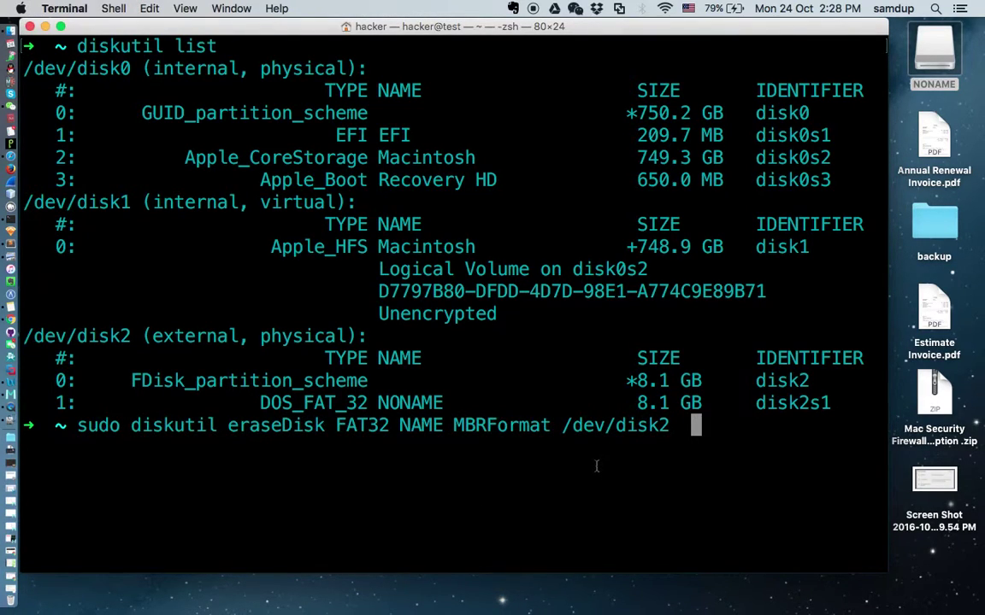
key("Return")
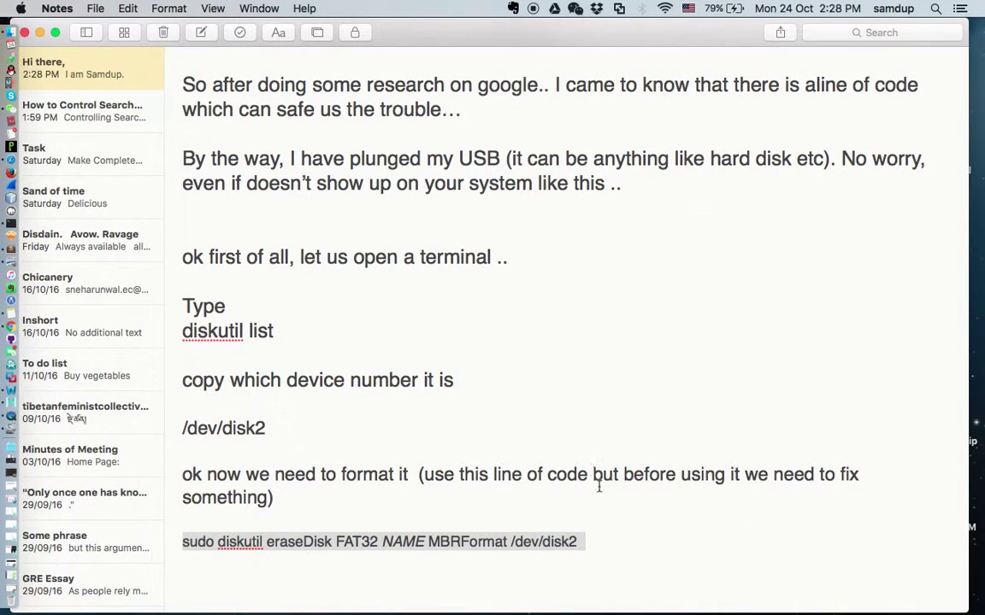
Step: Add the line 'Type your login password.. -Done!!' below the command in the note
left_click(618, 539)
key("Return")
type("Type youor")
key("BackSpace")
key("BackSpace")
key("BackSpace")
type("ur ")
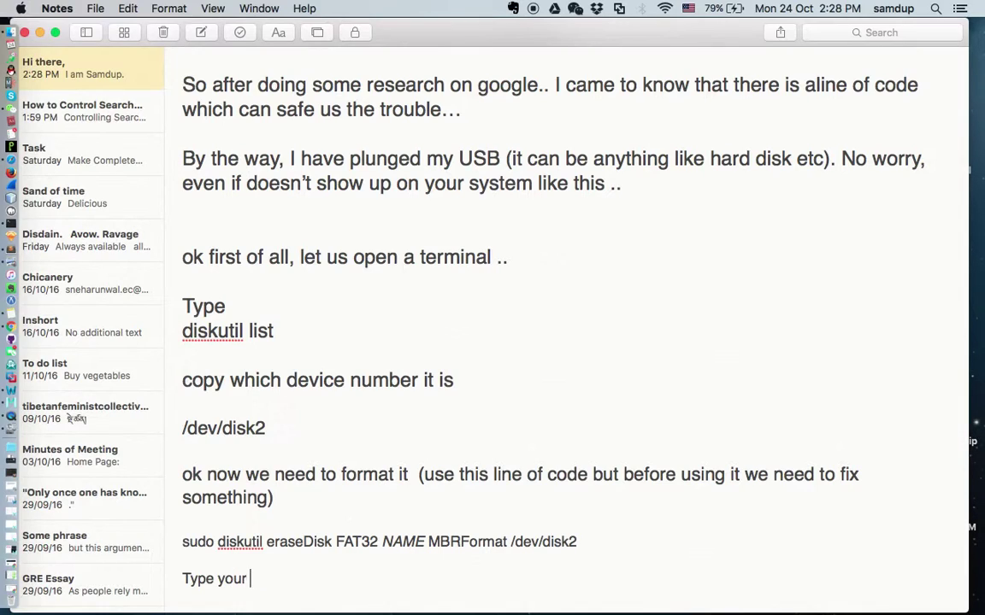
type("login password.. ")
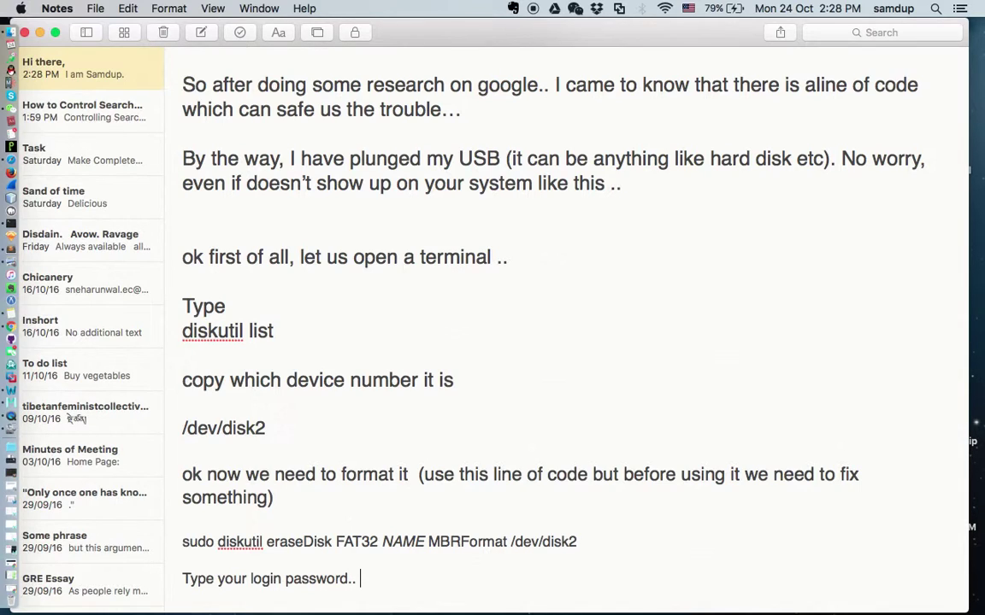
type("-Done!!")
Step: Add the bold closing line 'Thanks for watching.. please subscribe if you like the video'
key("Return")
type("Thanks for watc")
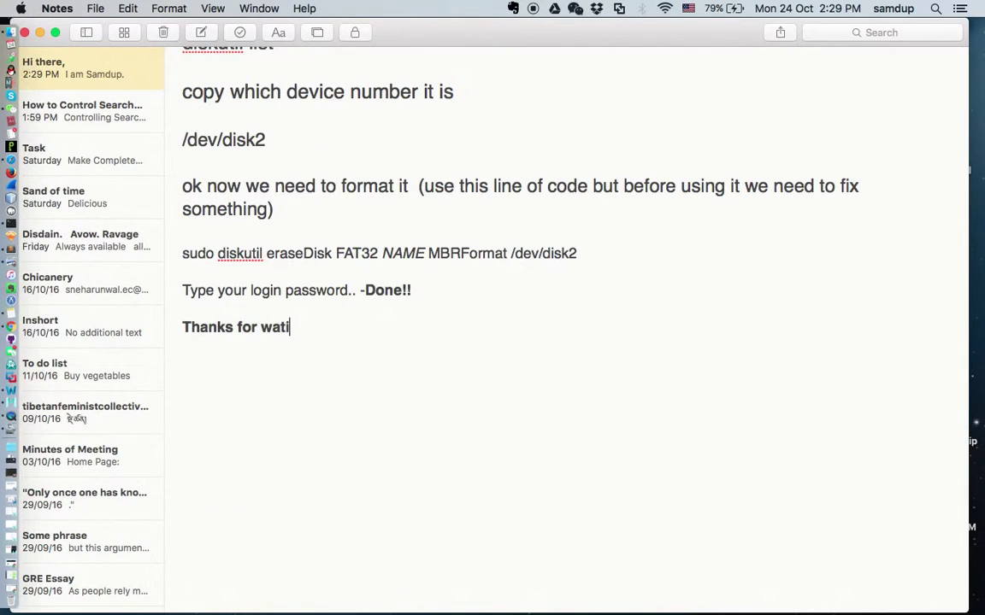
type("hing.. please subscript")
key("BackSpace")
key("BackSpace")
key("BackSpace")
type("be ")
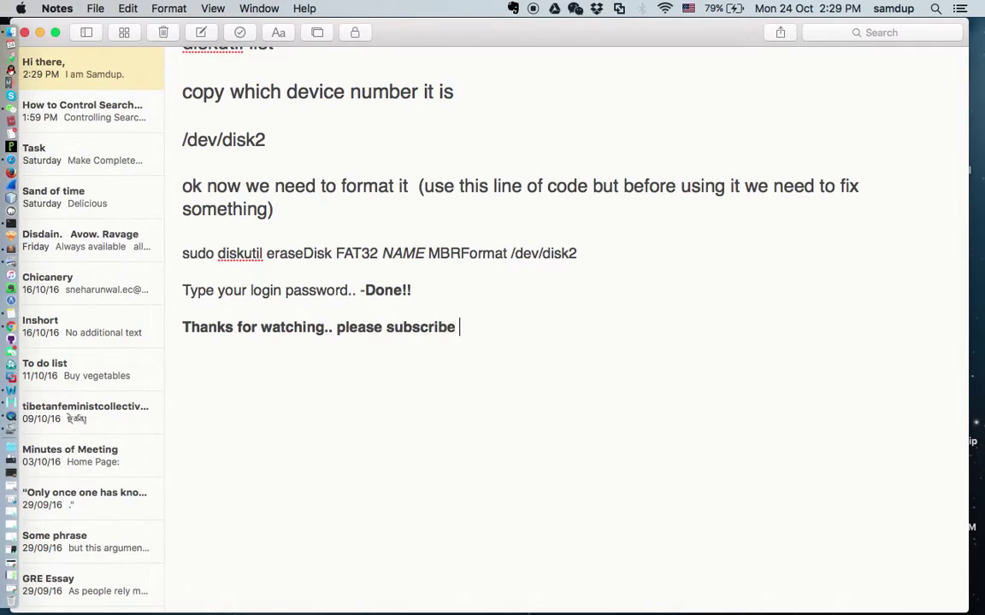
type("if you like the video")
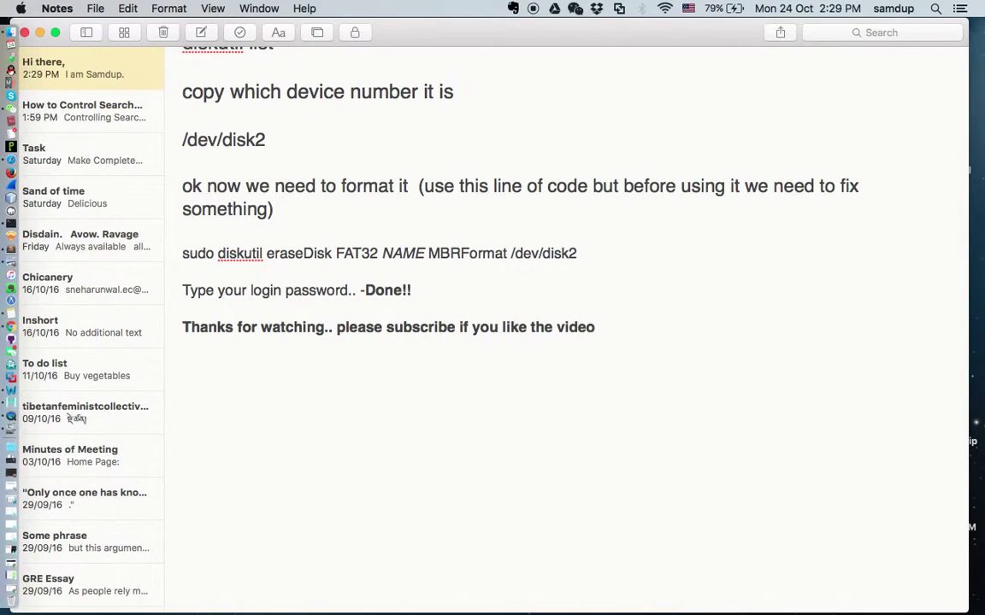